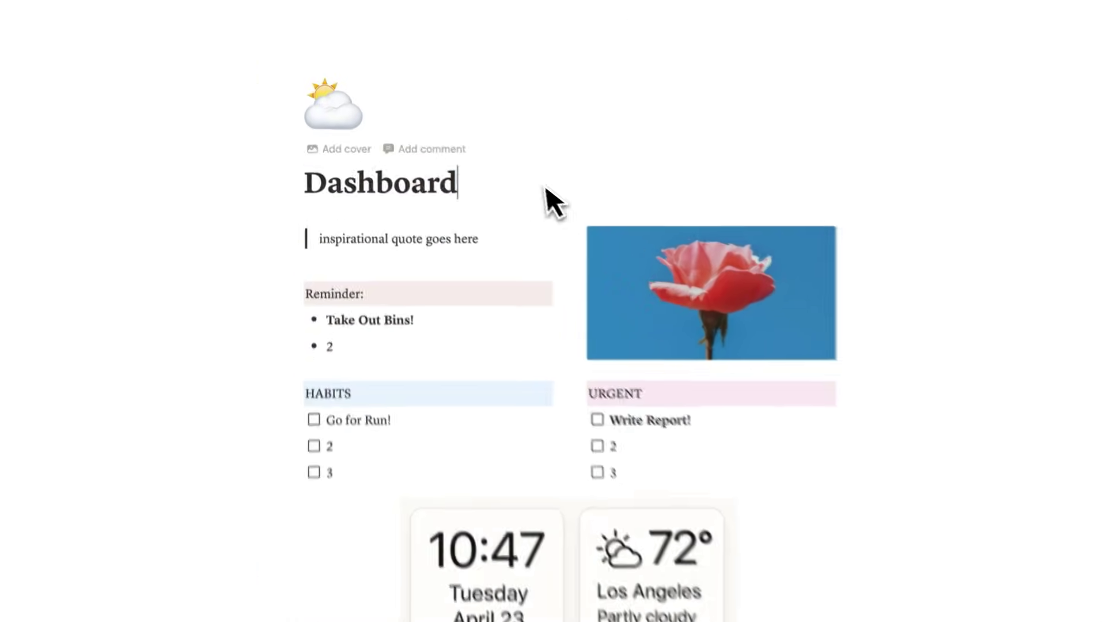
# Step: Note 'how long did I run' in the Run task's side peek and tick Monday's Write Report to-do
pyautogui.moveTo(548, 202); pyautogui.dragTo(153, 215)
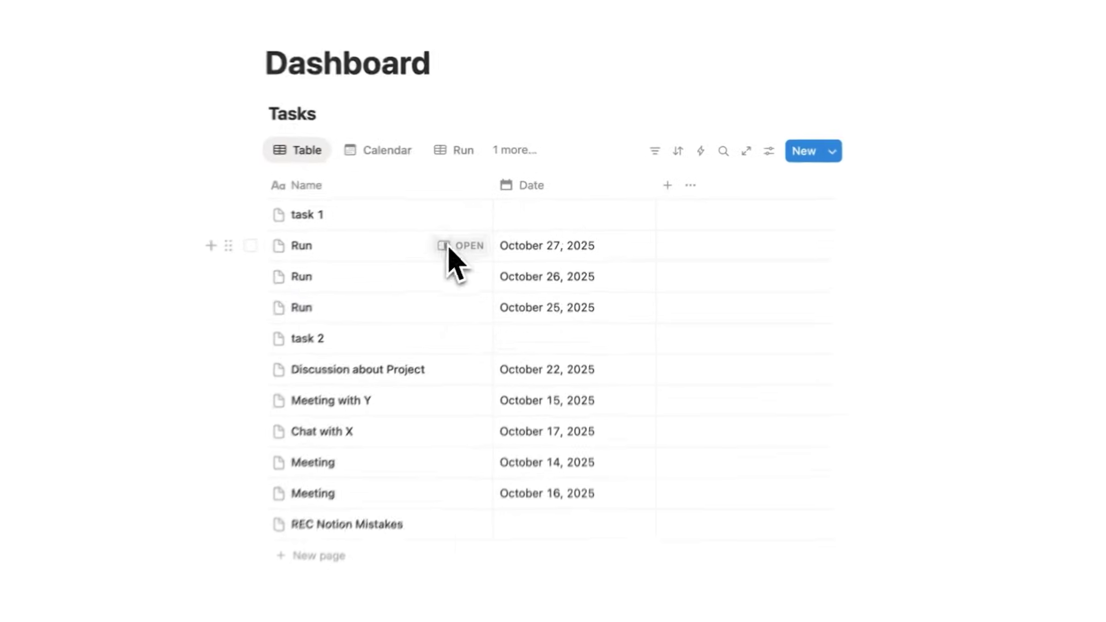
pyautogui.click(467, 239)
pyautogui.write('how long did I ru')
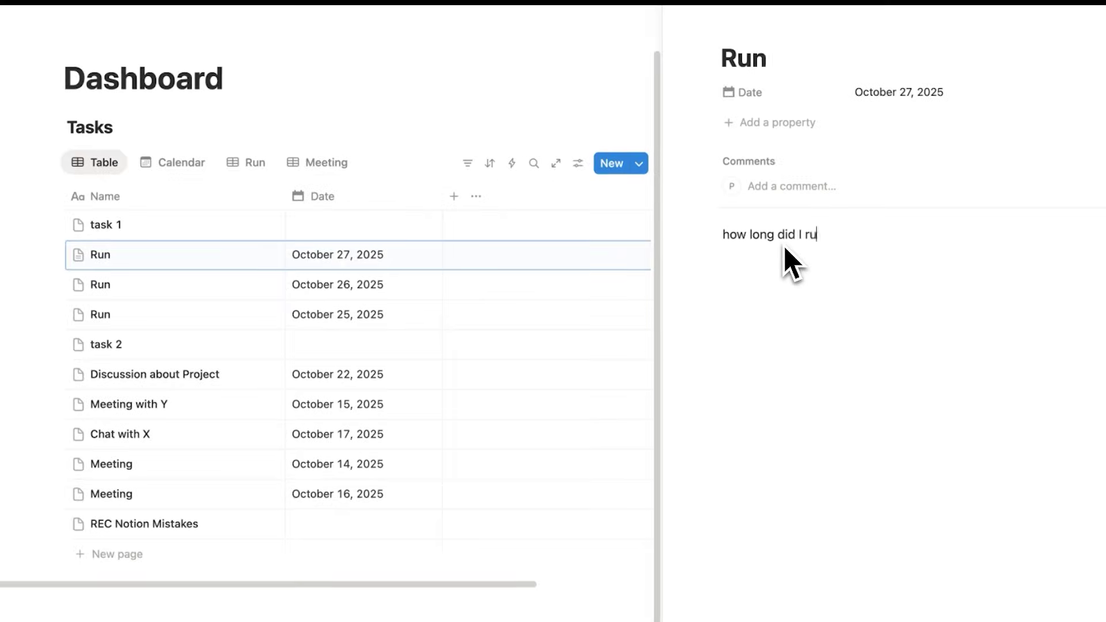
pyautogui.write('n')
pyautogui.click(267, 291)
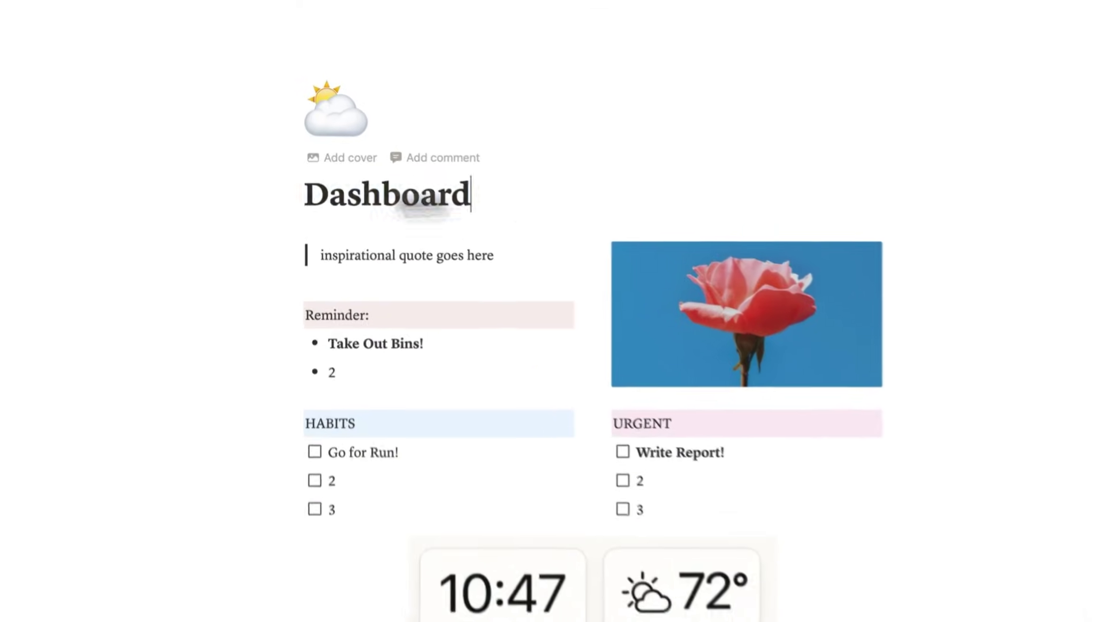
# Step: Delete the clock and weather widget from the Dashboard page
pyautogui.moveTo(449, 172); pyautogui.dragTo(194, 184)
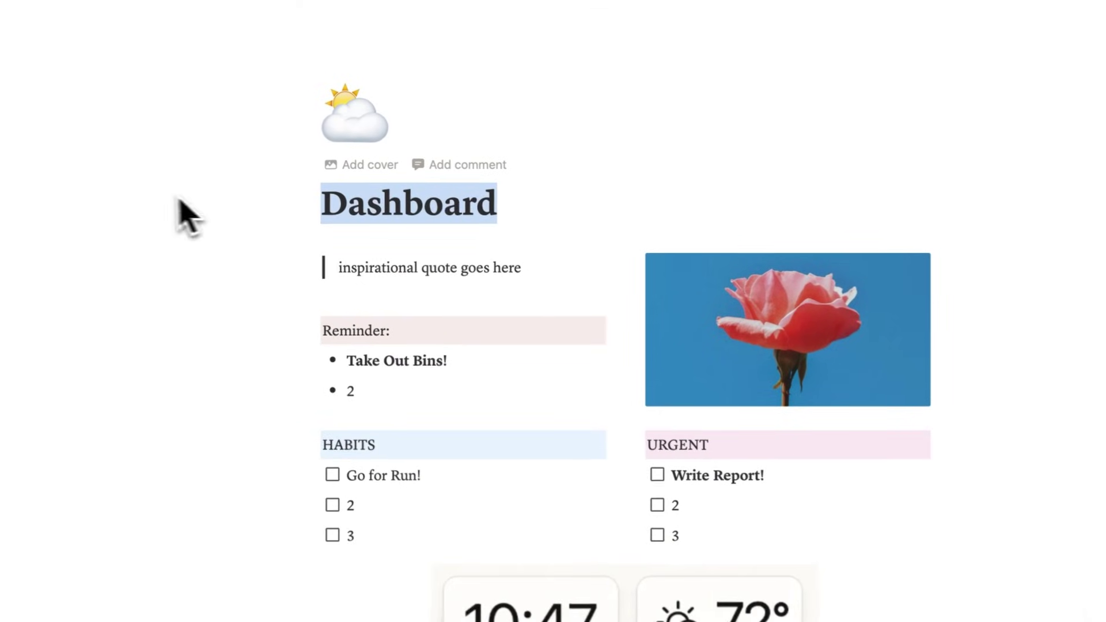
pyautogui.click(570, 222)
pyautogui.scroll(-4, 573, 206)
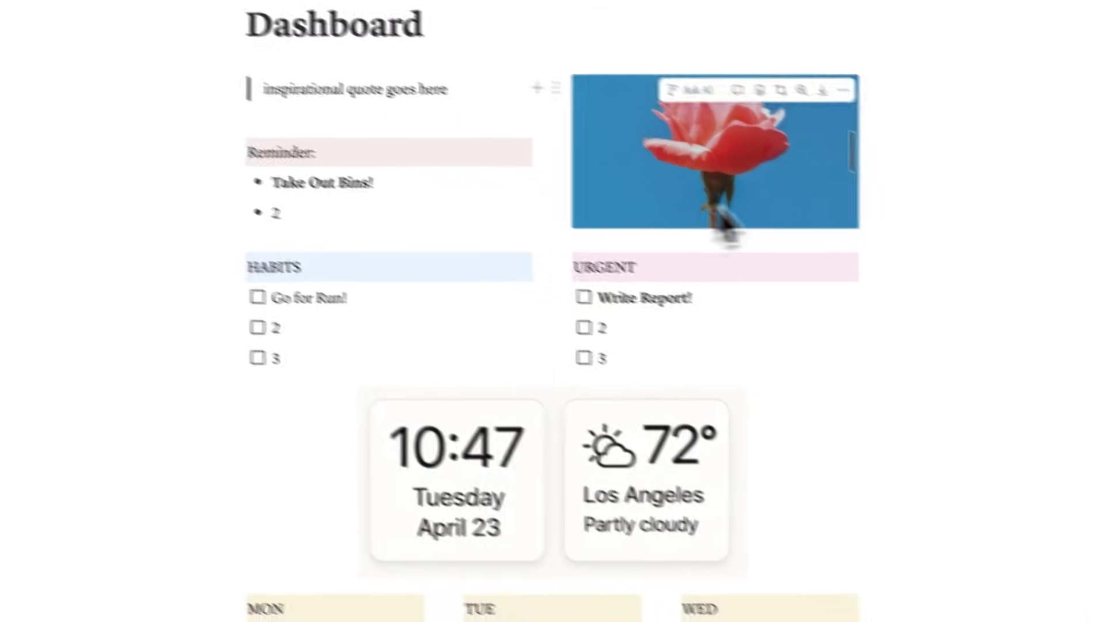
pyautogui.click(544, 423)
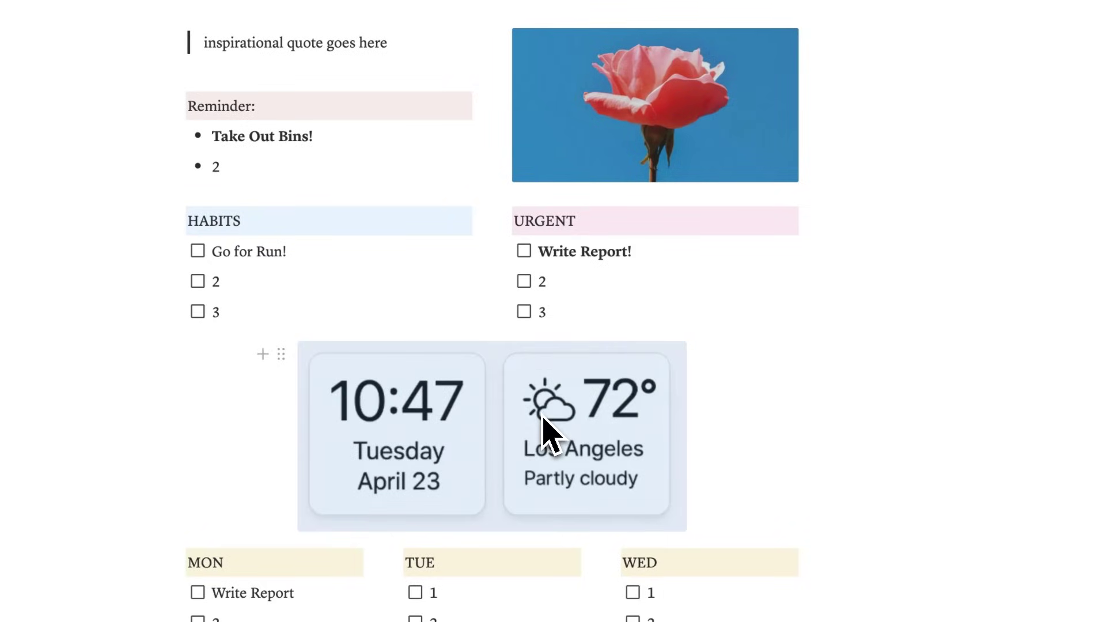
pyautogui.press('Delete')
pyautogui.press('Delete')
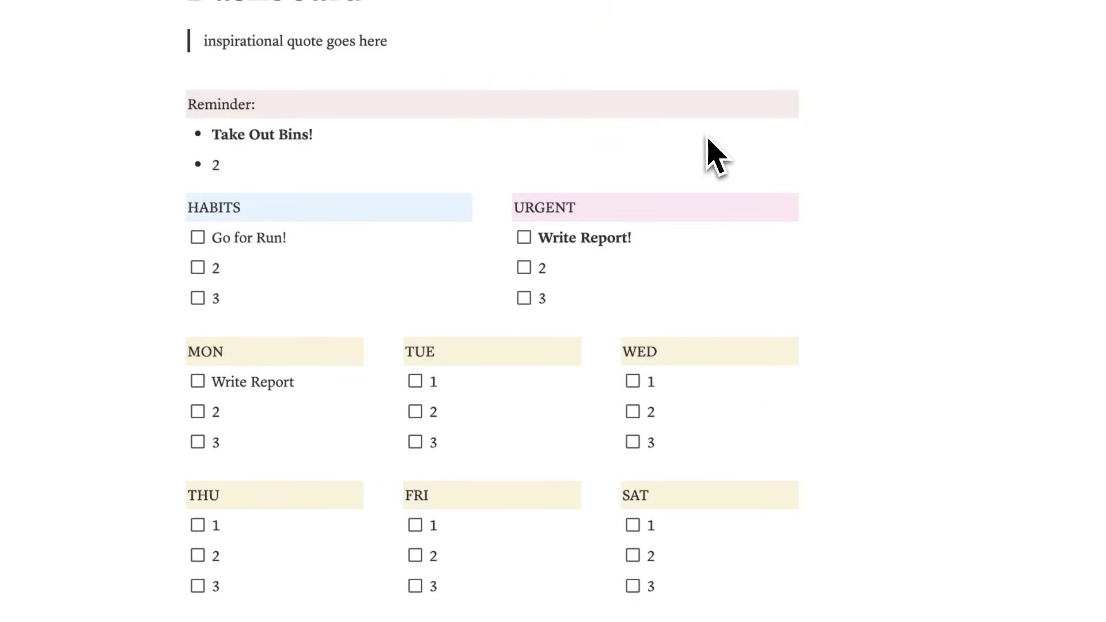
# Step: Delete the inspirational quote and the empty line under the title
pyautogui.scroll(2, 484, 69)
pyautogui.moveTo(387, 40); pyautogui.dragTo(174, 46)
pyautogui.press('BackSpace')
pyautogui.press('BackSpace')
pyautogui.press('BackSpace')
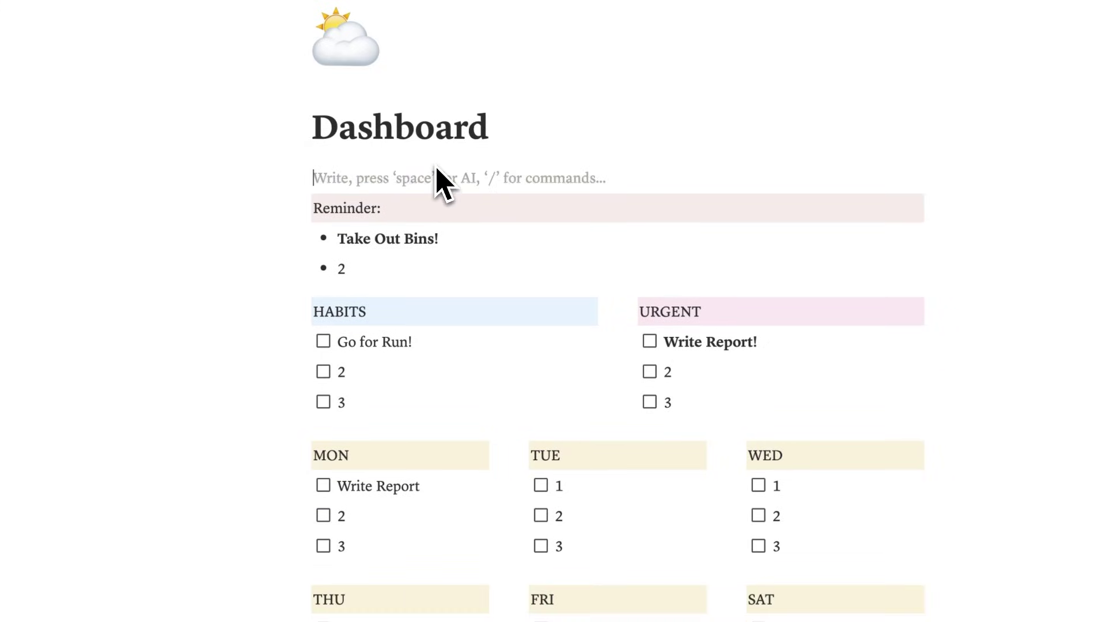
pyautogui.press('BackSpace')
pyautogui.scroll(-10, 411, 279)
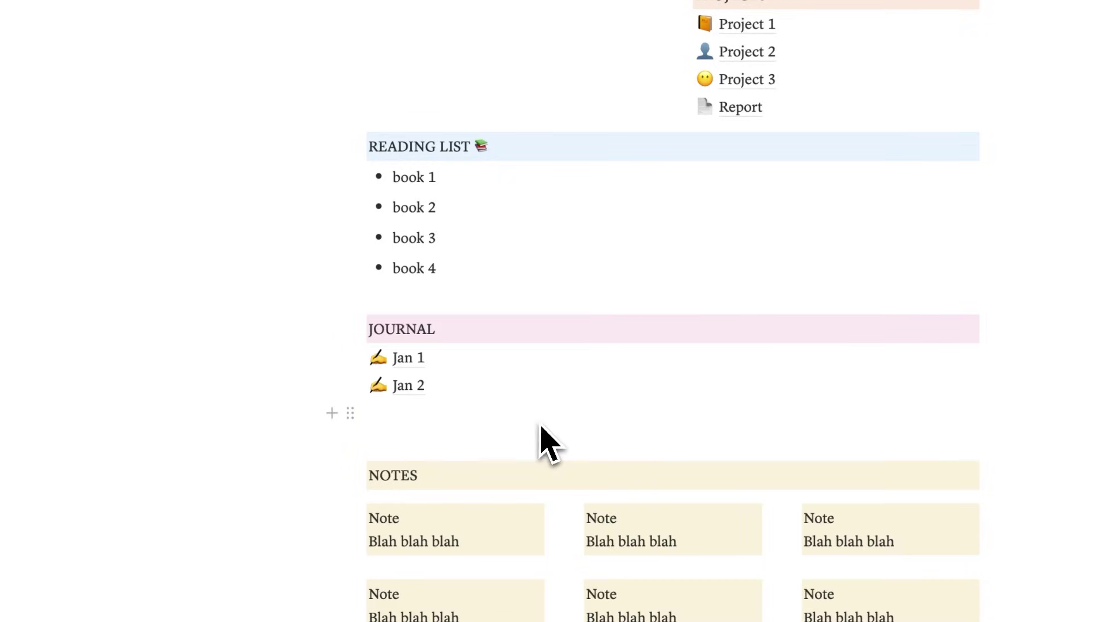
pyautogui.scroll(15, 541, 429)
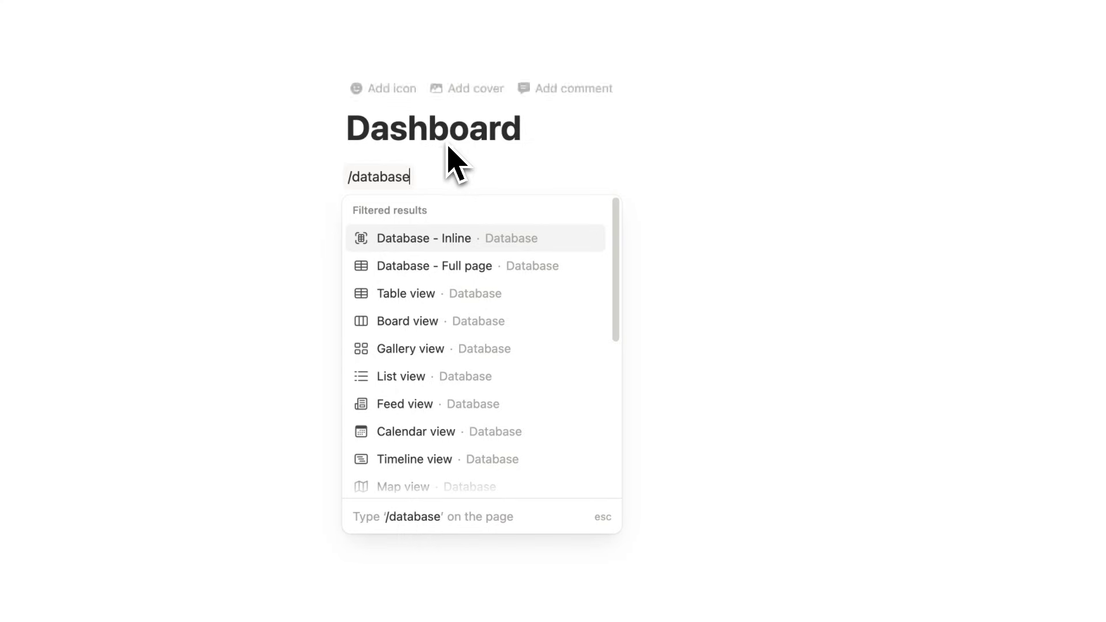
# Step: Add a Tasks table database and a Routines calendar database to the Dashboard
pyautogui.click(392, 295)
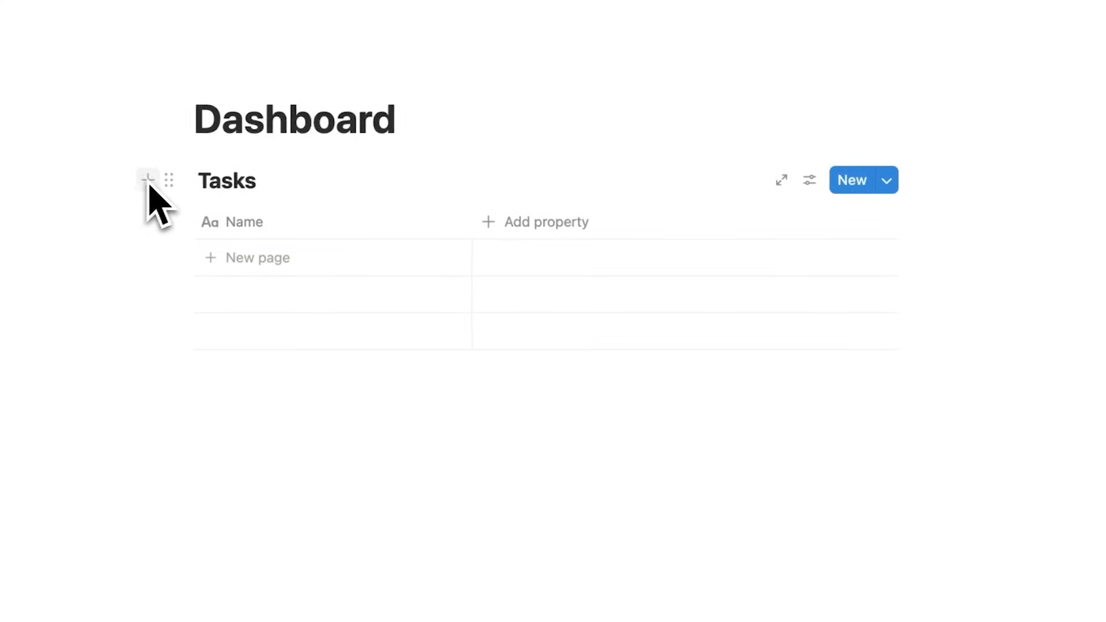
pyautogui.click(62, 199)
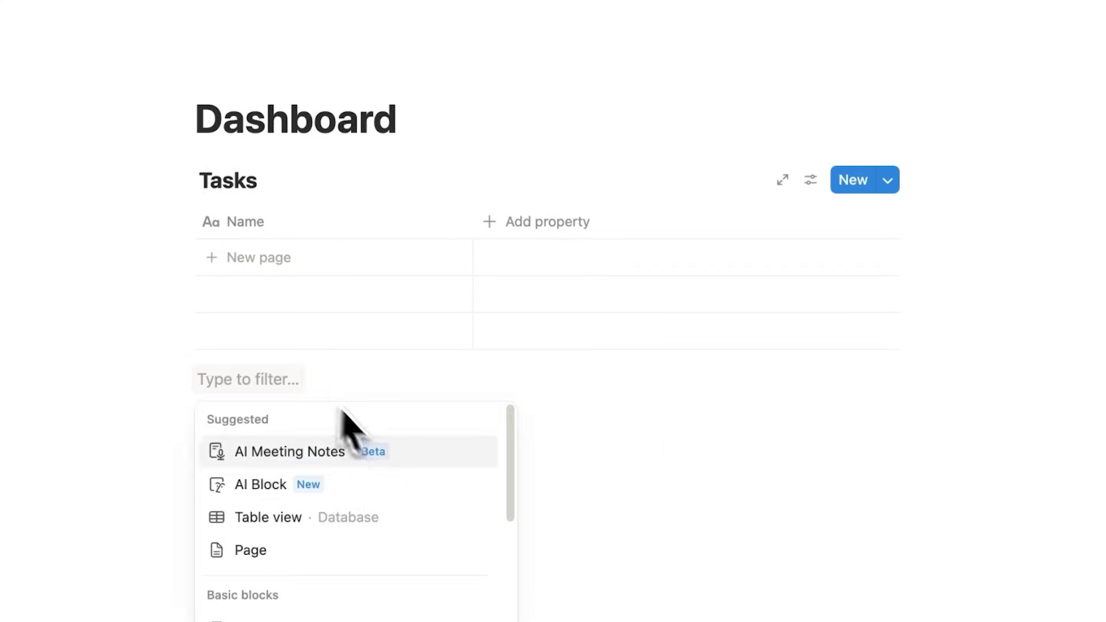
pyautogui.press('Escape')
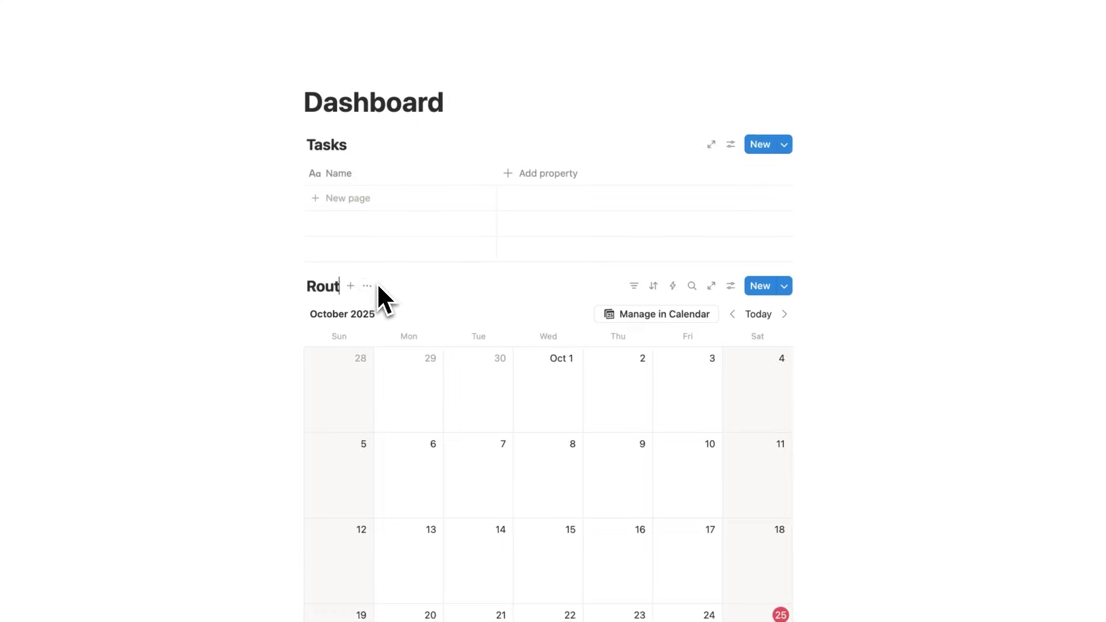
pyautogui.write('ines')
# Step: Add a 'Habits' heading 2 with Habit 1 and further habit to-do items below the calendar
pyautogui.click(271, 287)
pyautogui.write('2')
pyautogui.click(403, 249)
pyautogui.write('Habits')
pyautogui.press('Return')
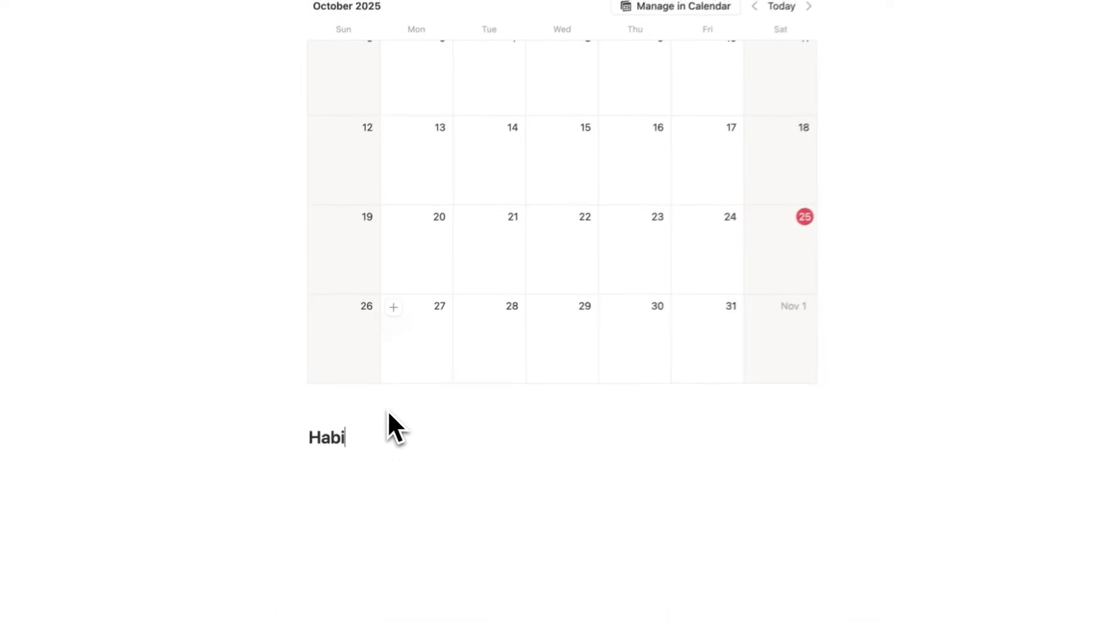
pyautogui.write('[]Habit 1')
pyautogui.press('Return')
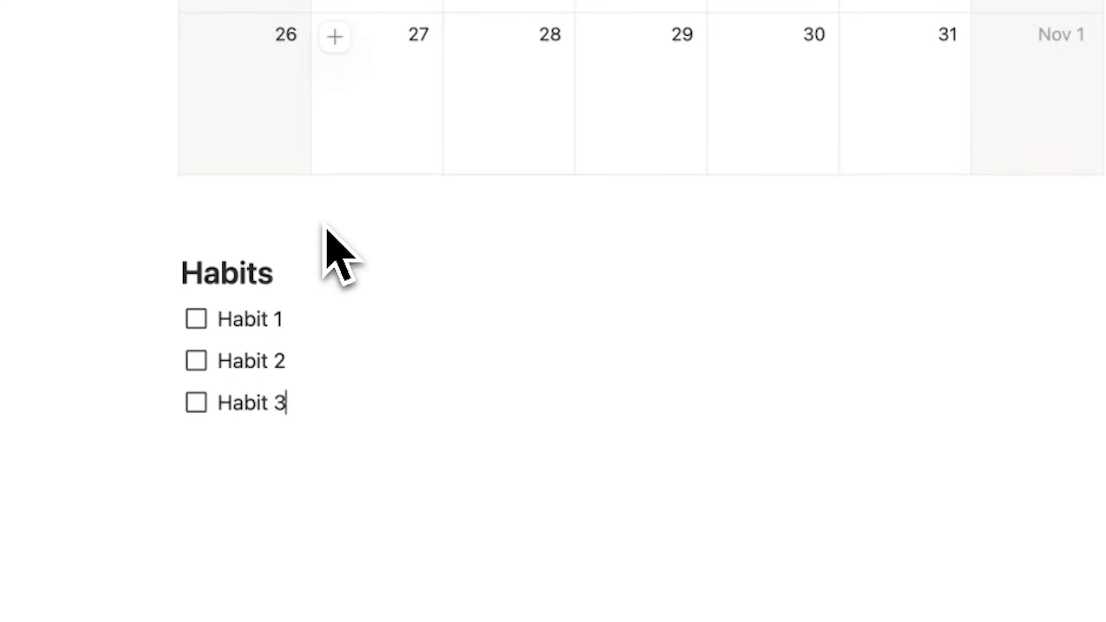
pyautogui.scroll(5, 213, 131)
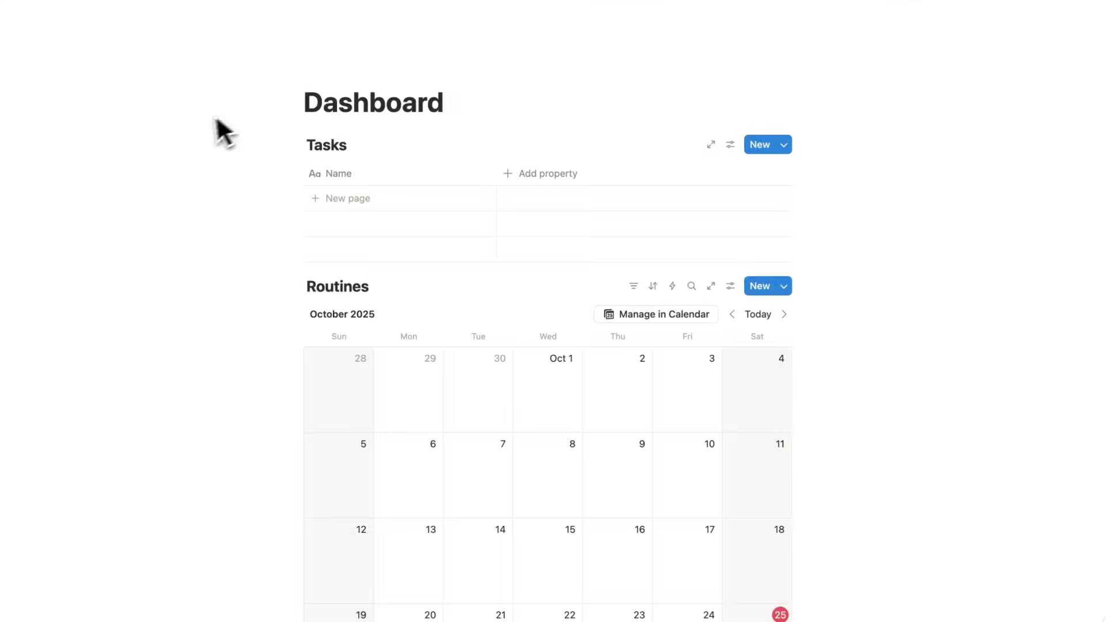
pyautogui.scroll(-5, 731, 219)
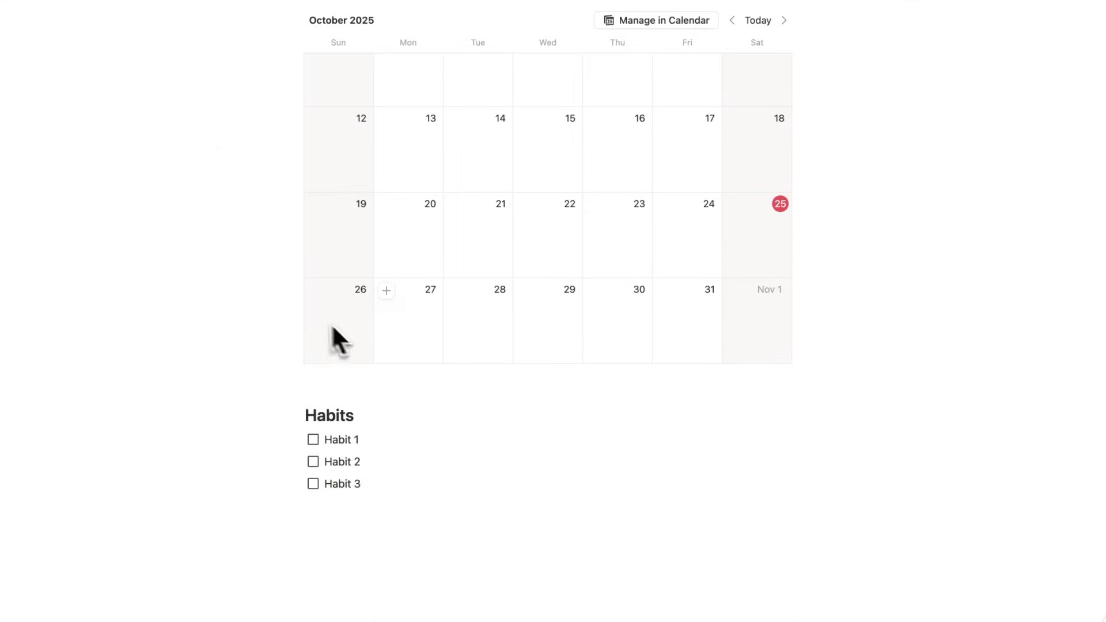
pyautogui.scroll(5, 753, 494)
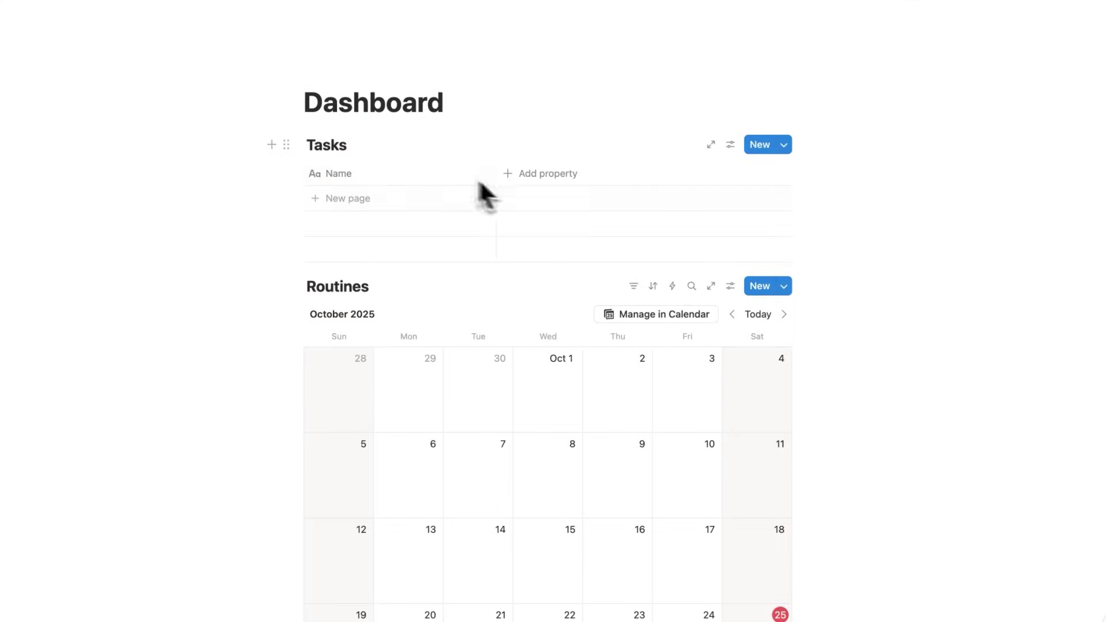
pyautogui.scroll(-2, 478, 238)
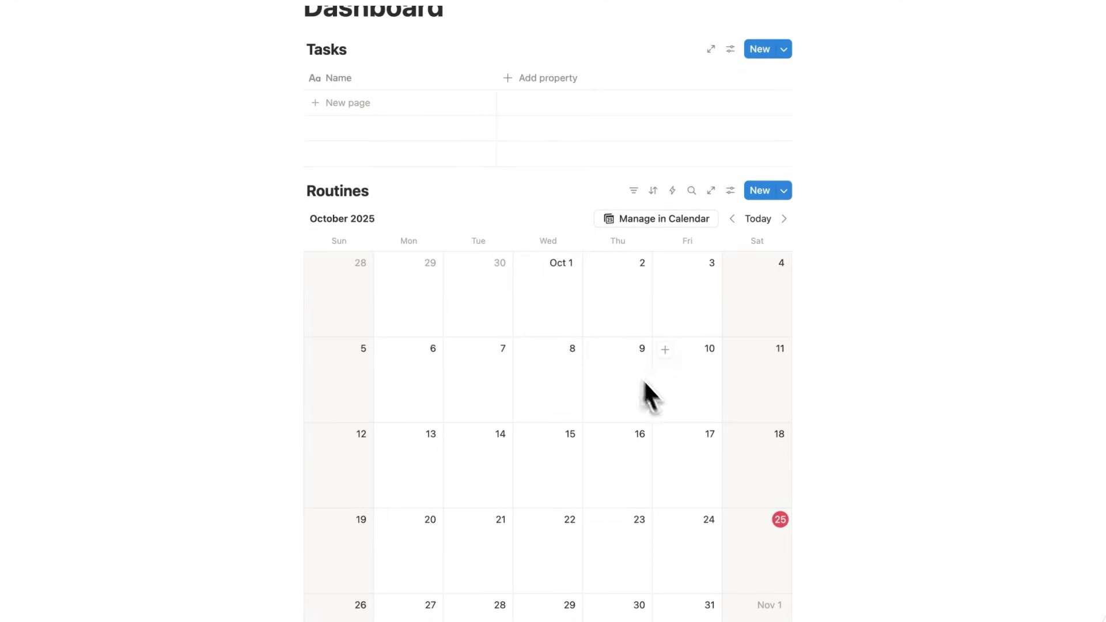
pyautogui.scroll(-6, 642, 401)
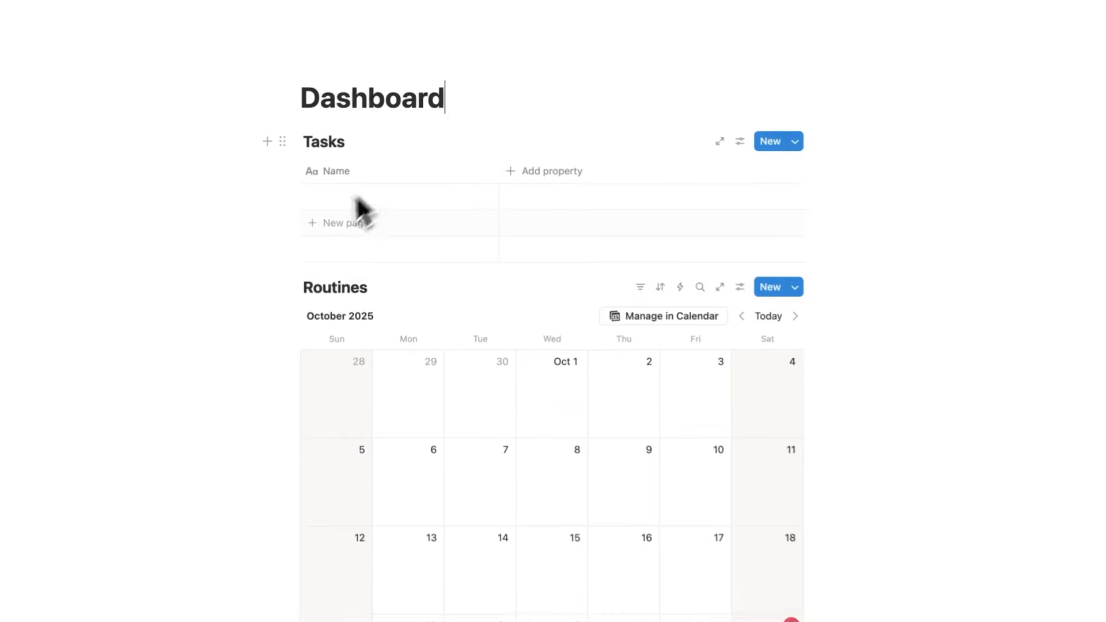
# Step: Add a blank row to Tasks and delete the Routines calendar and Habits blocks
pyautogui.click(367, 167)
pyautogui.scroll(-3, 403, 214)
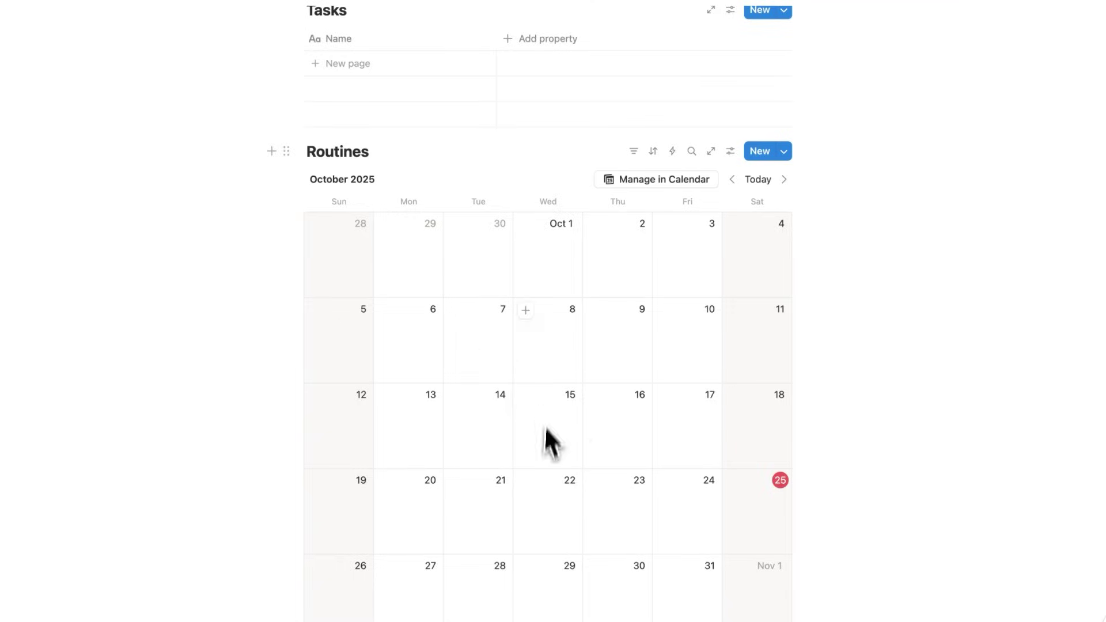
pyautogui.click(310, 155)
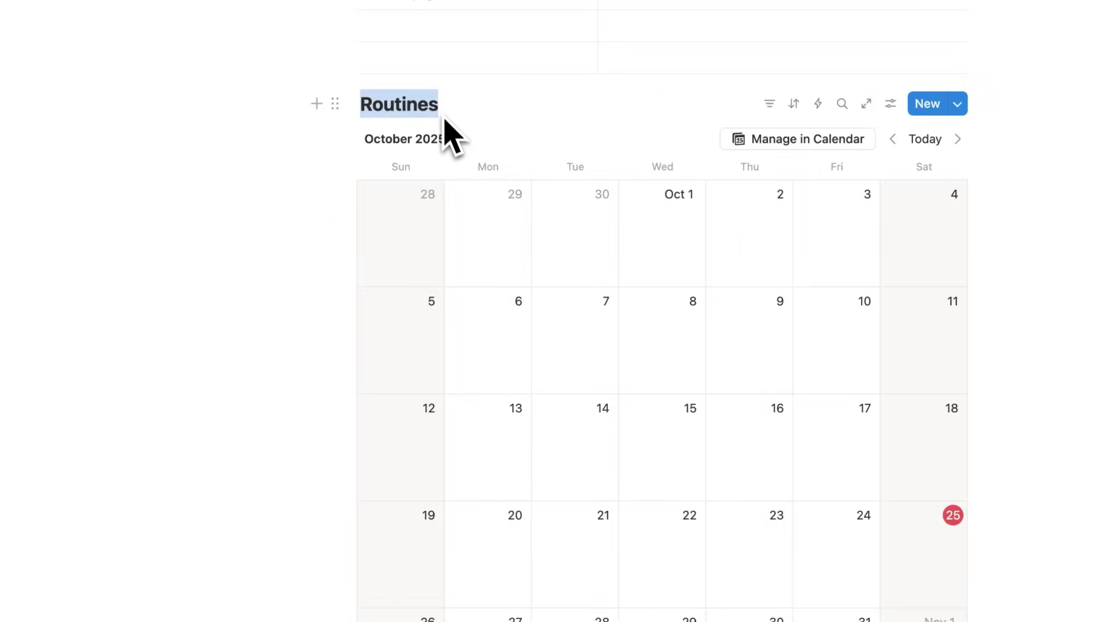
pyautogui.scroll(-7, 447, 173)
pyautogui.moveTo(365, 368); pyautogui.dragTo(369, 371)
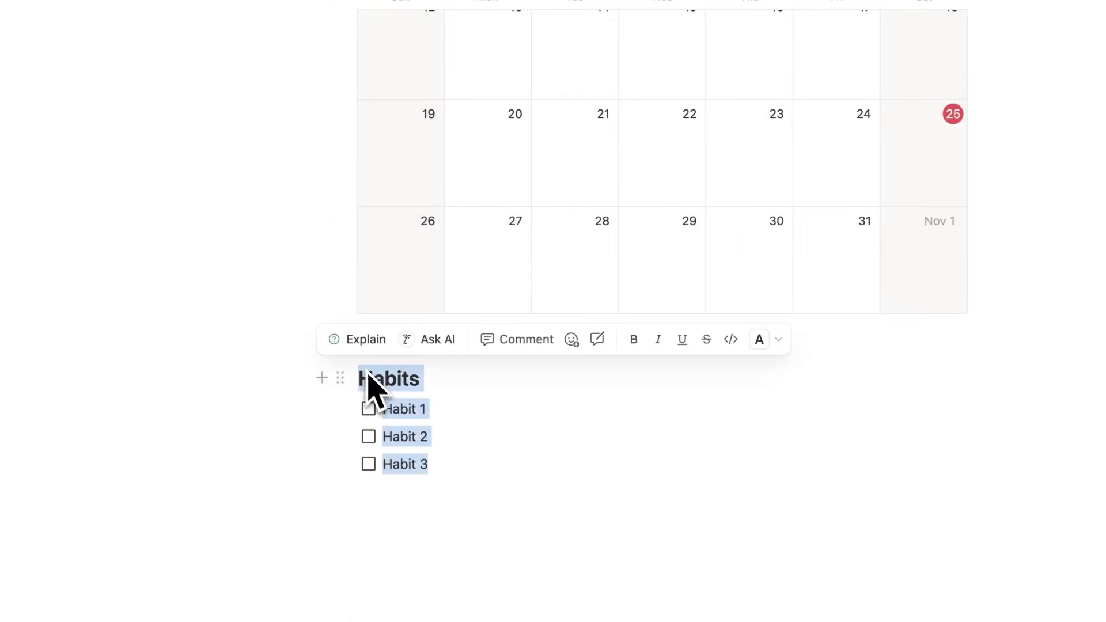
pyautogui.tripleClick(433, 410)
pyautogui.write('Ru')
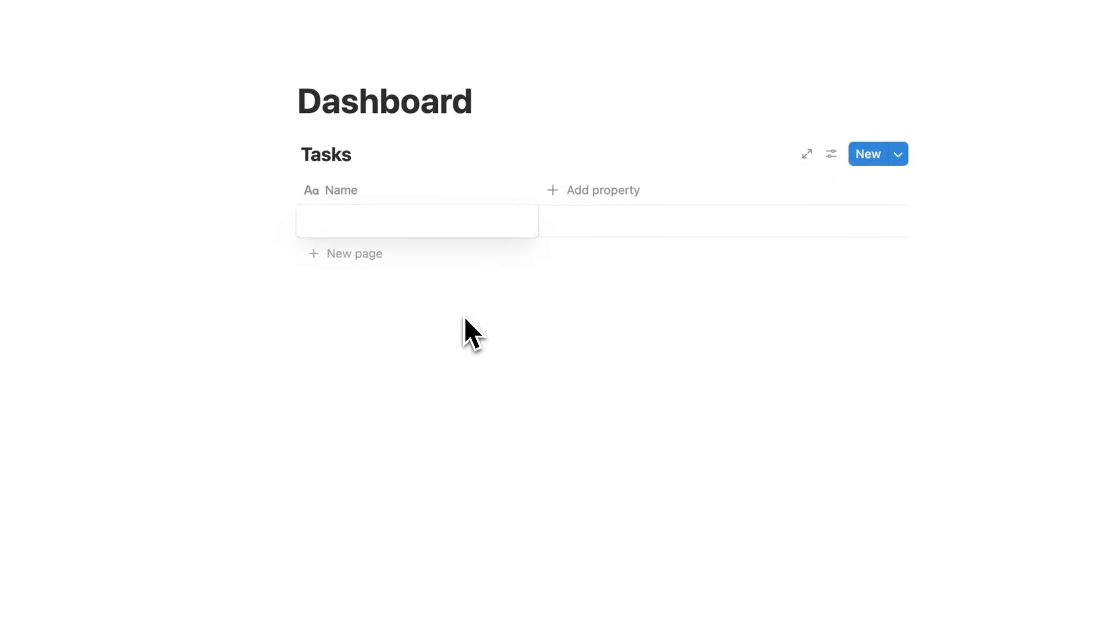
# Step: Add a Calendar view to the Tasks database
pyautogui.press('Escape')
pyautogui.click(344, 142)
pyautogui.click(506, 291)
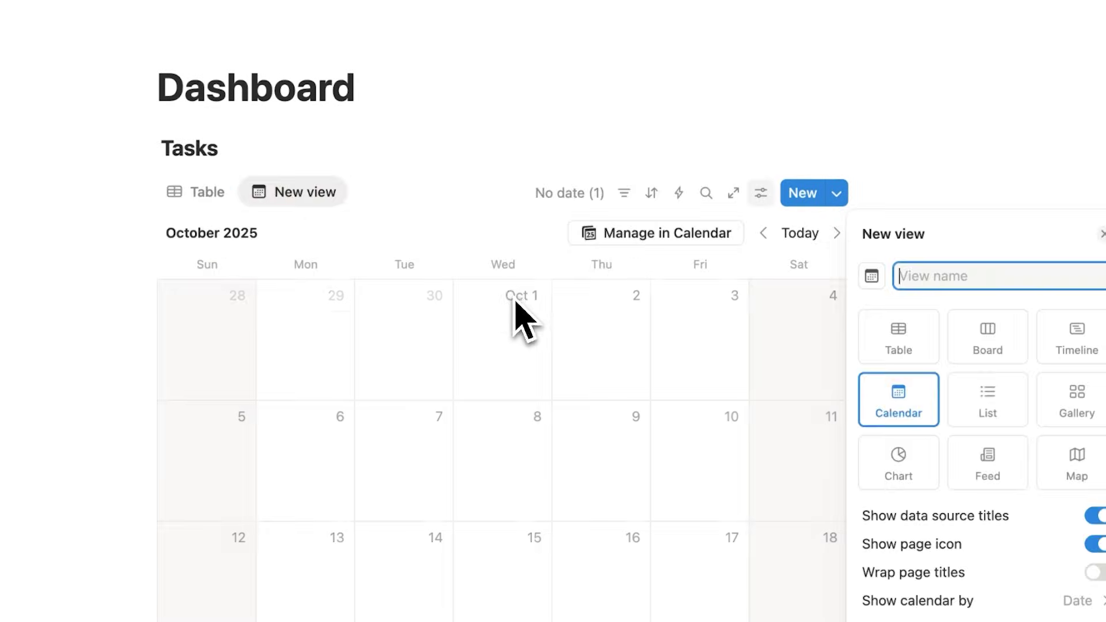
pyautogui.press('Escape')
pyautogui.click(210, 195)
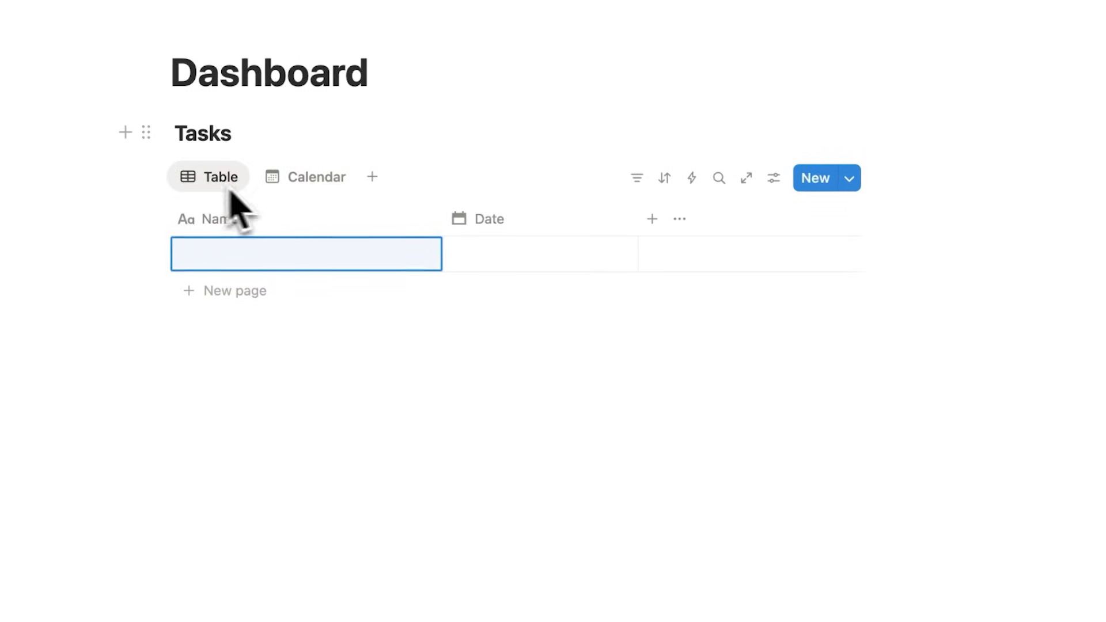
pyautogui.click(275, 193)
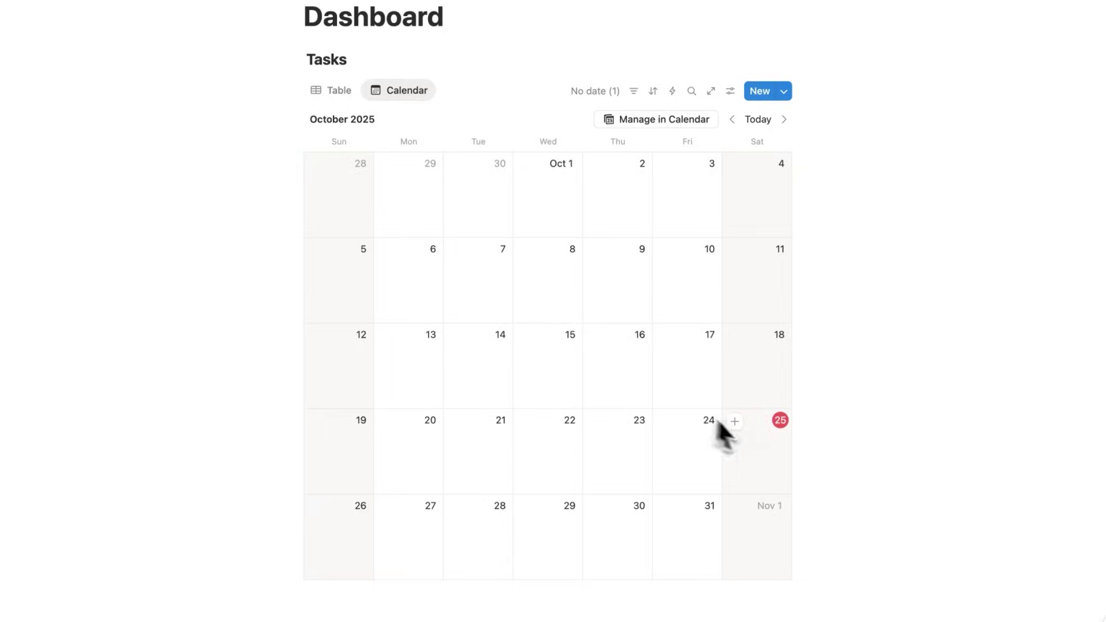
# Step: Create Run entries on the calendar for October 25, 26 and 27
pyautogui.click(734, 421)
pyautogui.write('Run')
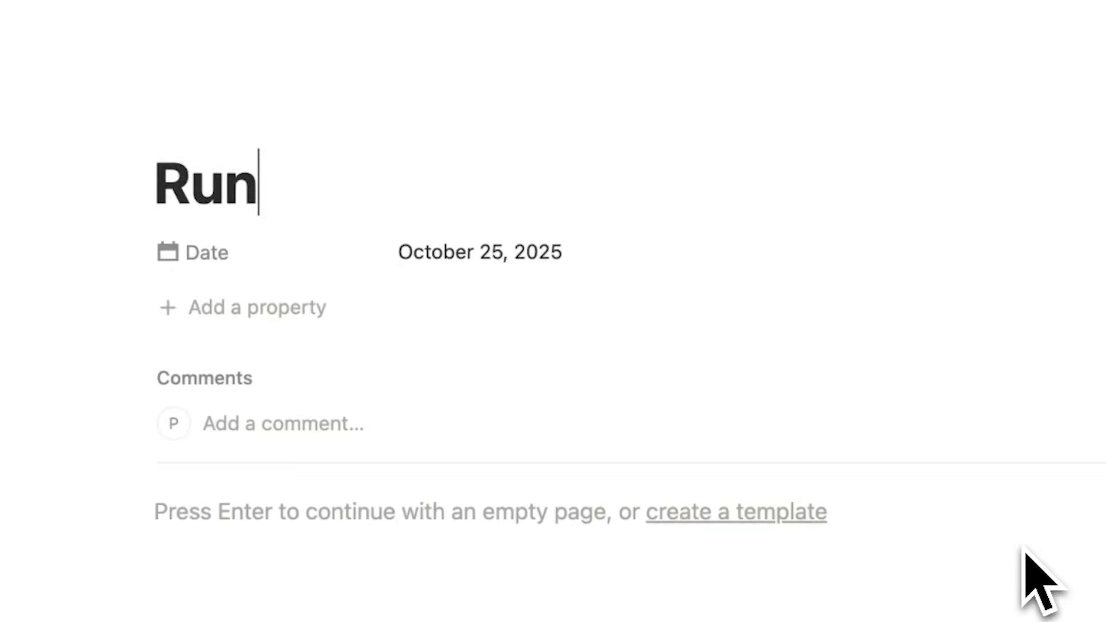
pyautogui.press('Escape')
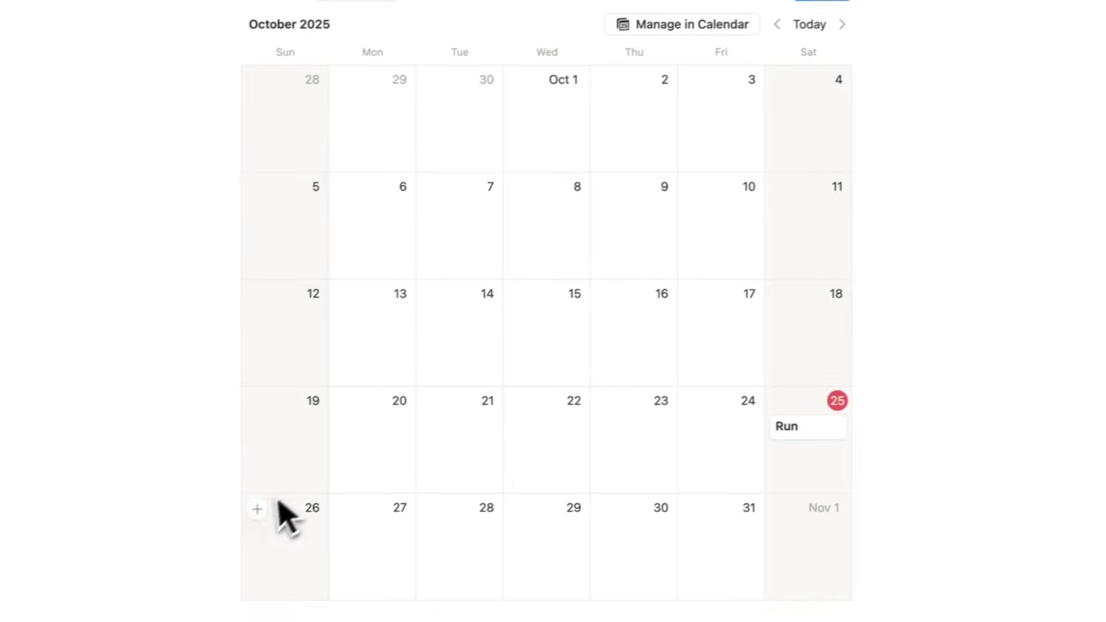
pyautogui.click(262, 504)
pyautogui.write('R')
pyautogui.write('un')
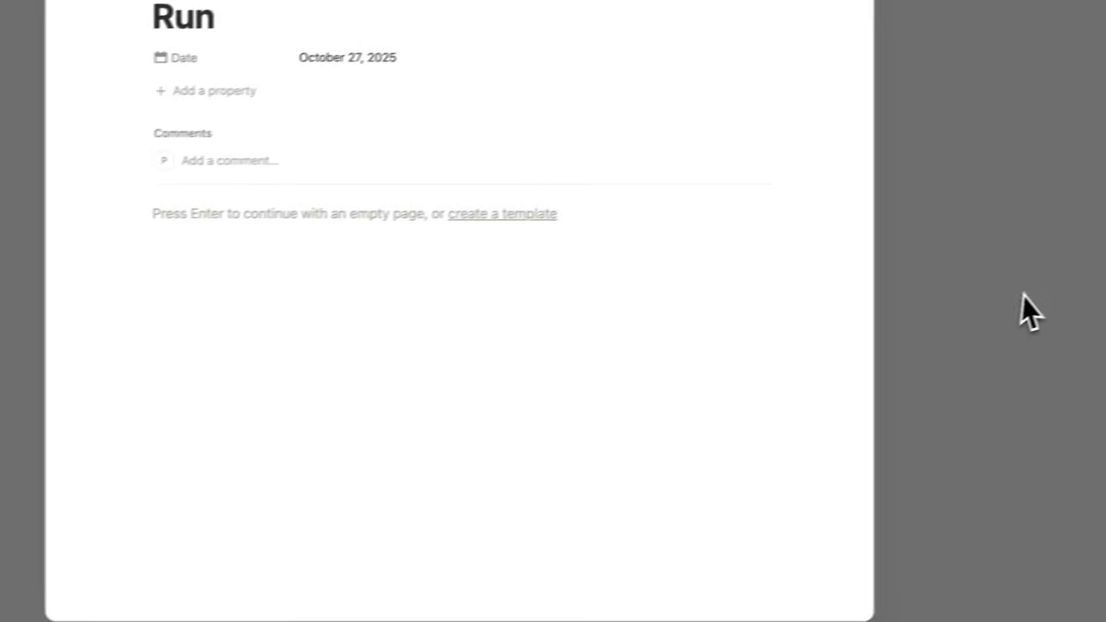
pyautogui.press('Escape')
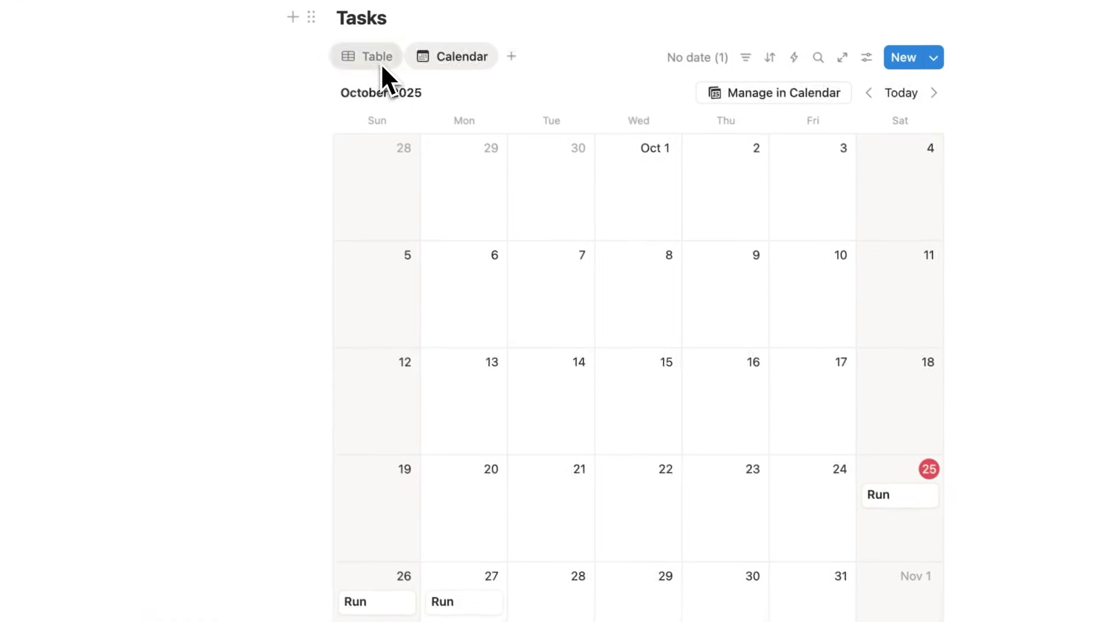
# Step: In the table view, name the top row 'task 1' and add a 'task 2' row
pyautogui.click(382, 65)
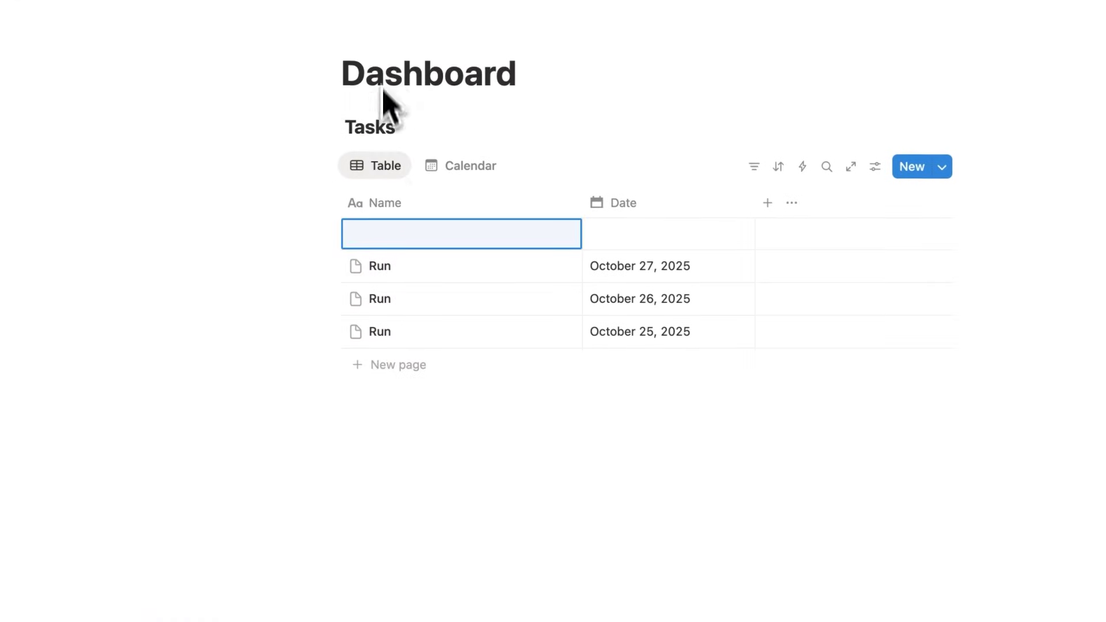
pyautogui.click(389, 232)
pyautogui.write('task 1')
pyautogui.press('Return')
pyautogui.click(385, 369)
pyautogui.write('task 2')
pyautogui.press('Return')
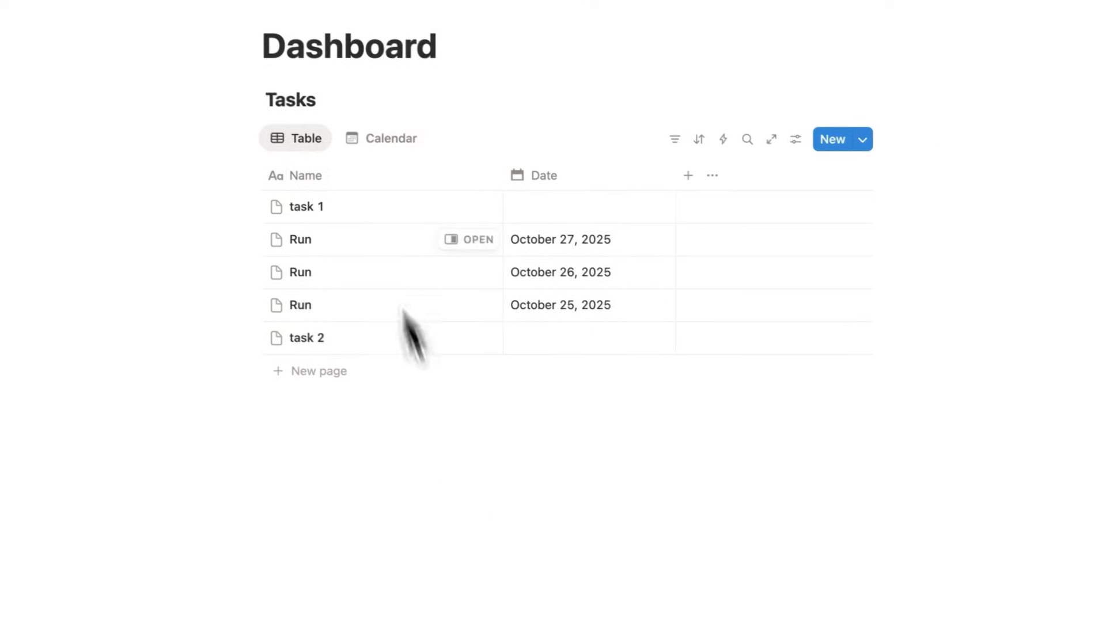
pyautogui.click(419, 160)
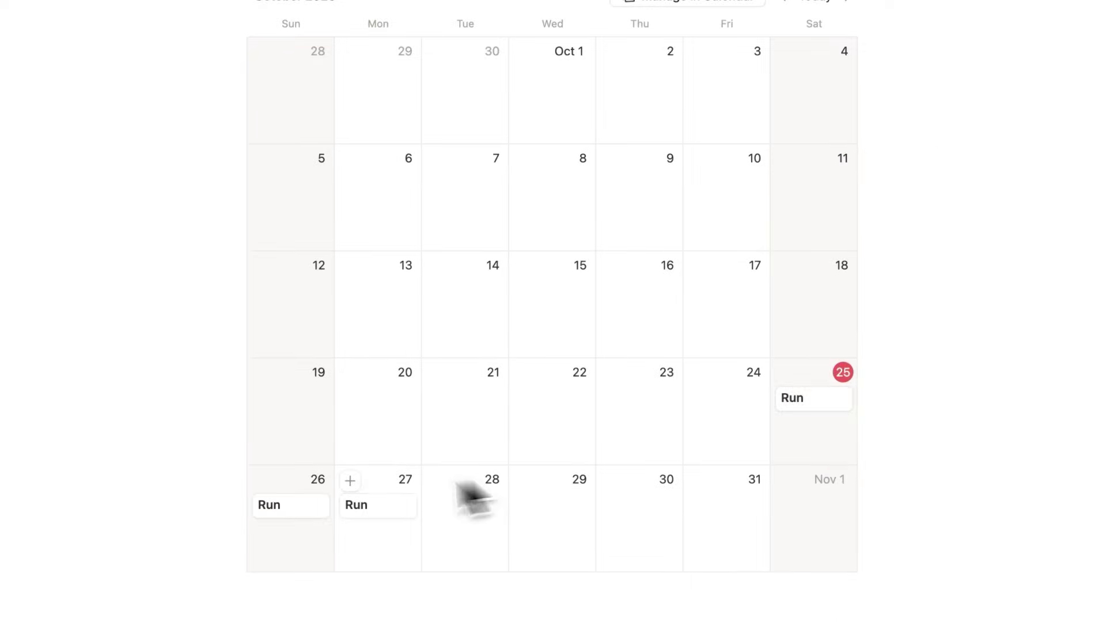
pyautogui.click(276, 133)
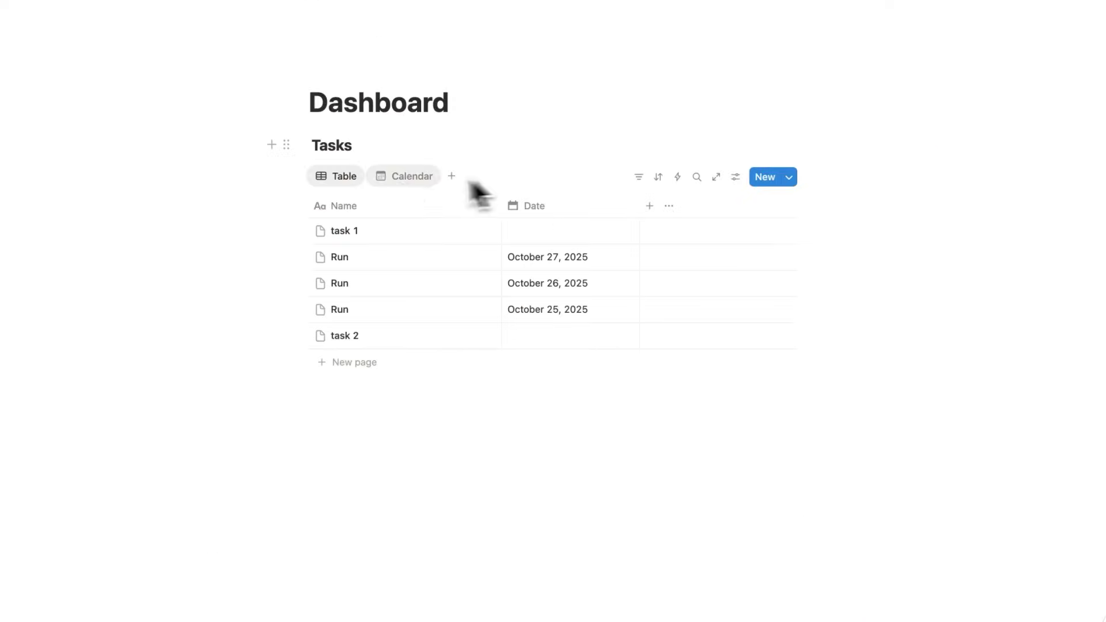
# Step: Duplicate the table view as 'Run' with a filter Name contains Run
pyautogui.click(351, 178)
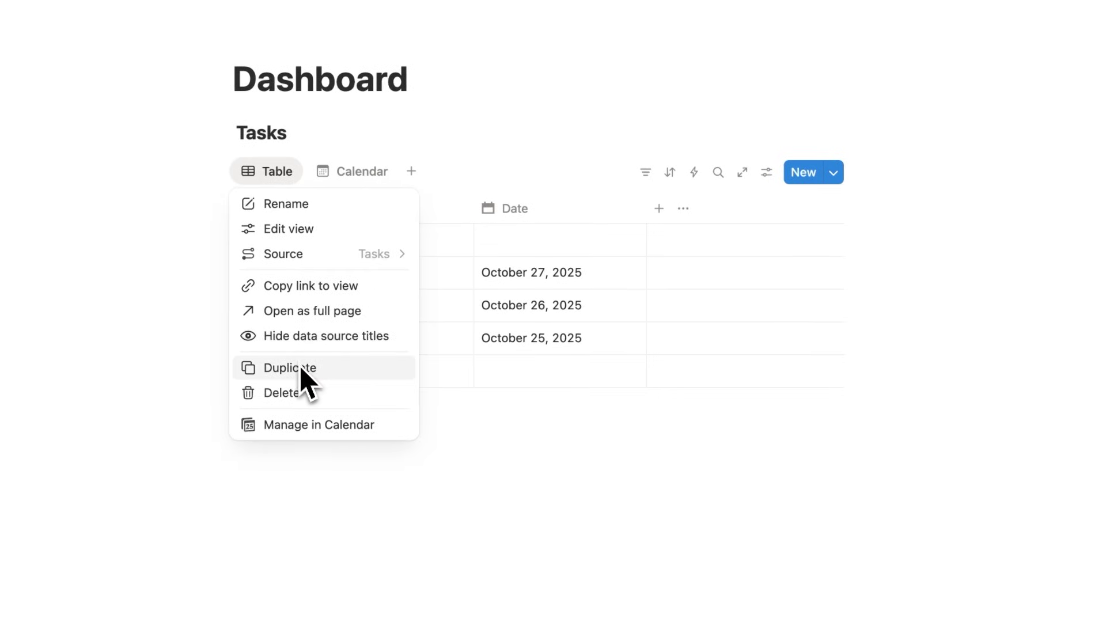
pyautogui.click(301, 368)
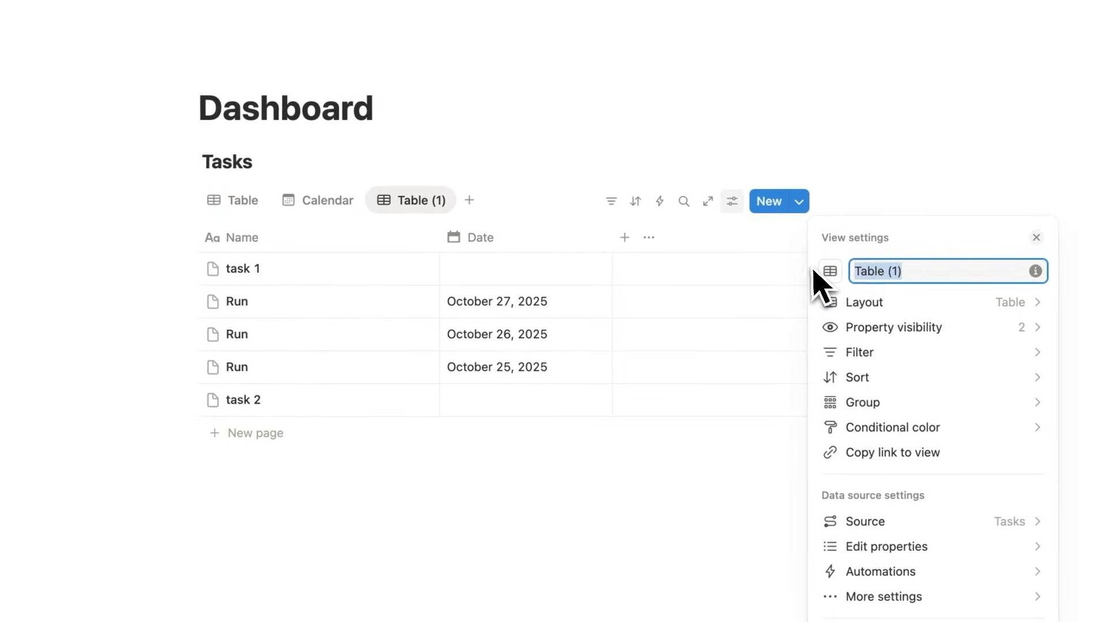
pyautogui.write('Run')
pyautogui.click(835, 175)
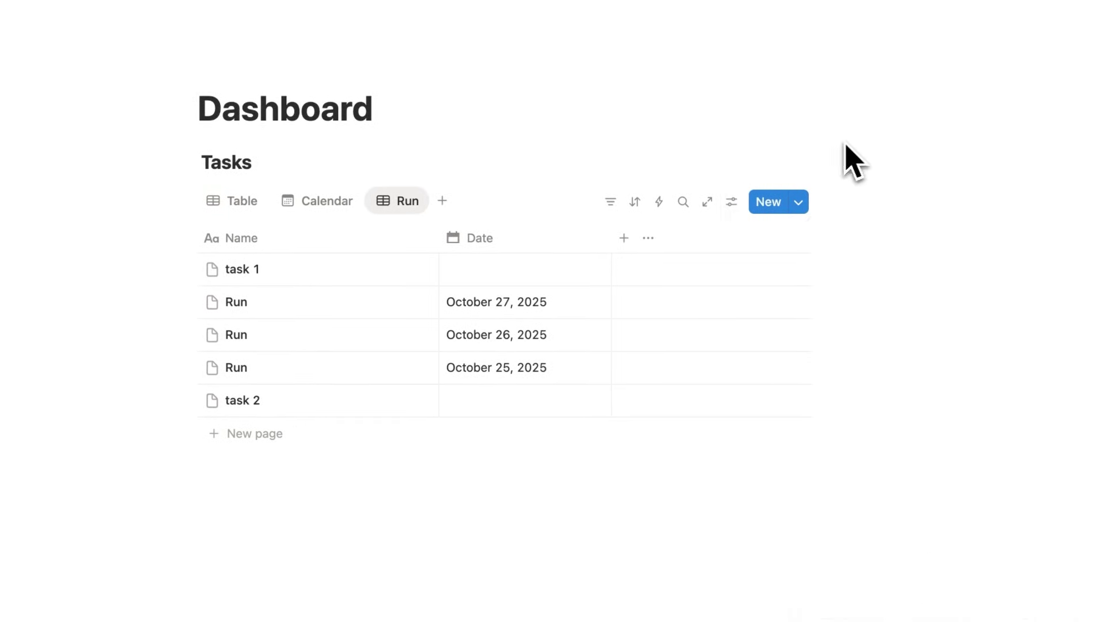
pyautogui.click(609, 210)
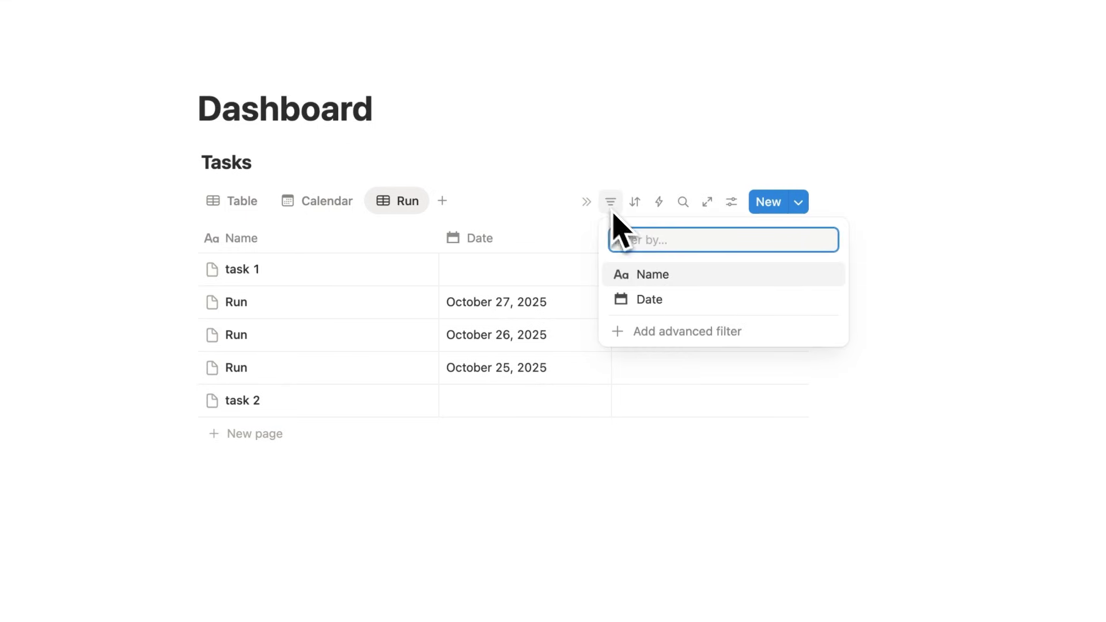
pyautogui.click(678, 276)
pyautogui.write('Run')
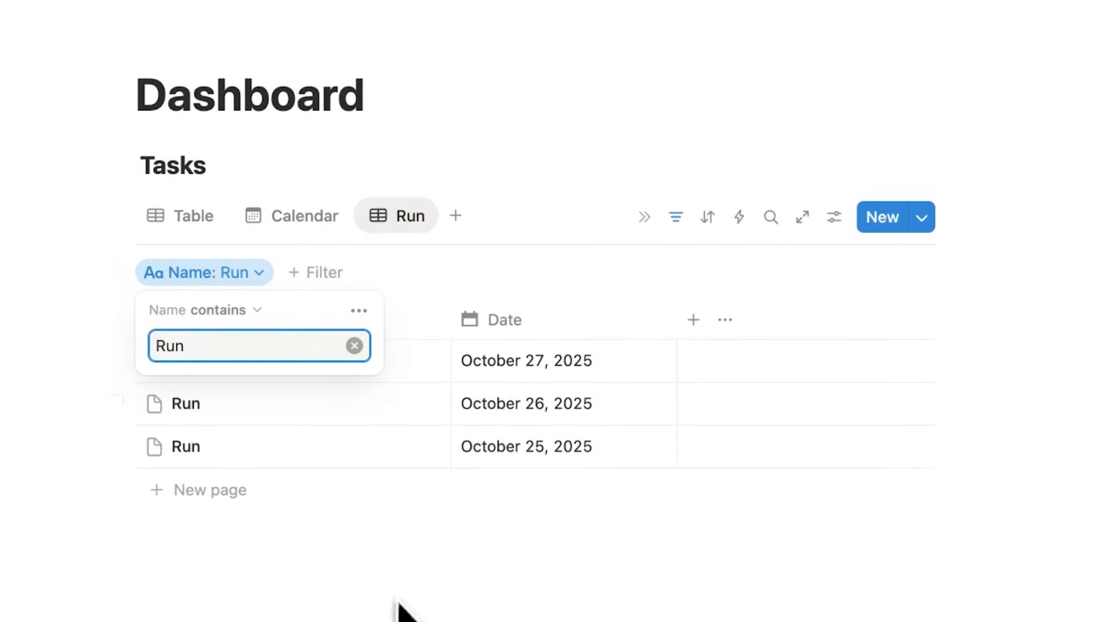
pyautogui.click(401, 615)
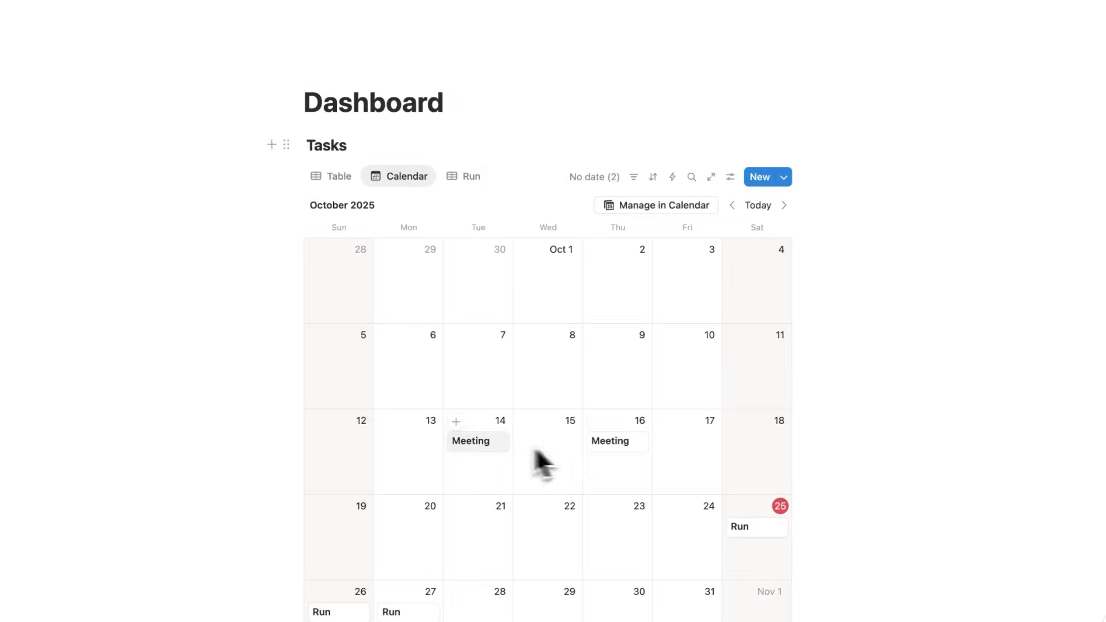
# Step: Duplicate the Run view to start the Meeting view
pyautogui.click(464, 176)
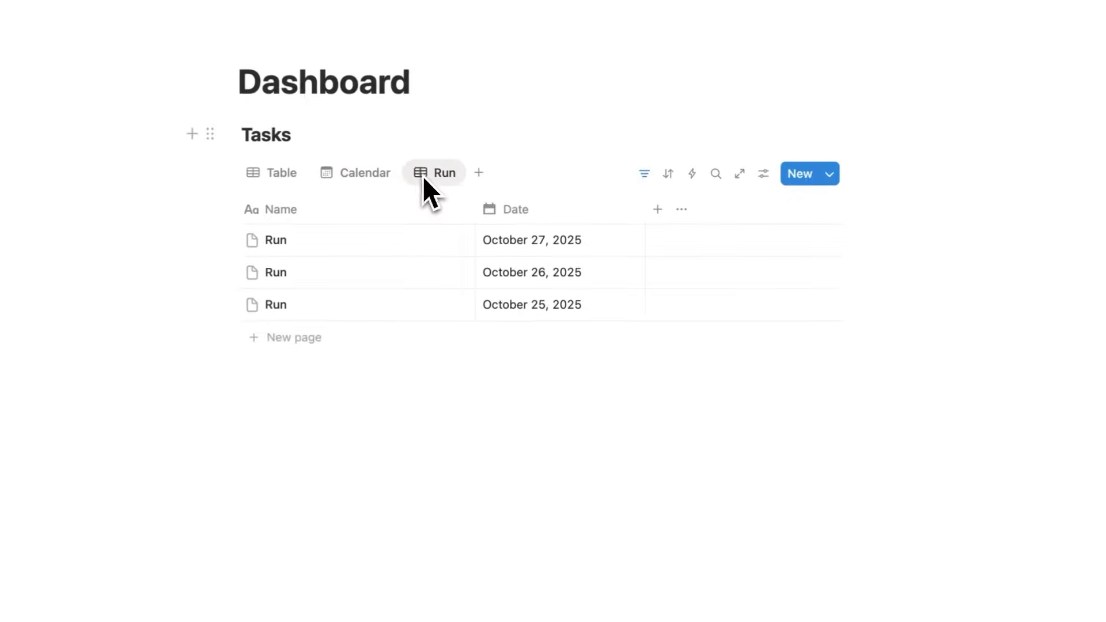
pyautogui.click(464, 175)
pyautogui.click(465, 370)
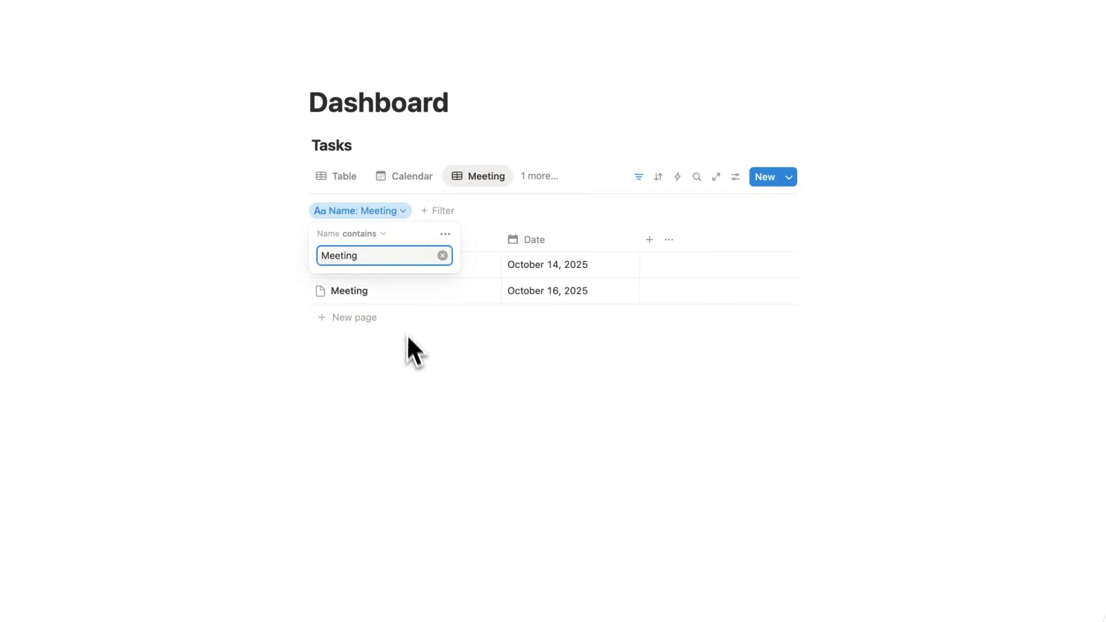
# Step: Add 'Chat with X' on October 17 and a Meeting task on October 15 in the calendar
pyautogui.click(417, 367)
pyautogui.click(403, 176)
pyautogui.scroll(-2, 617, 383)
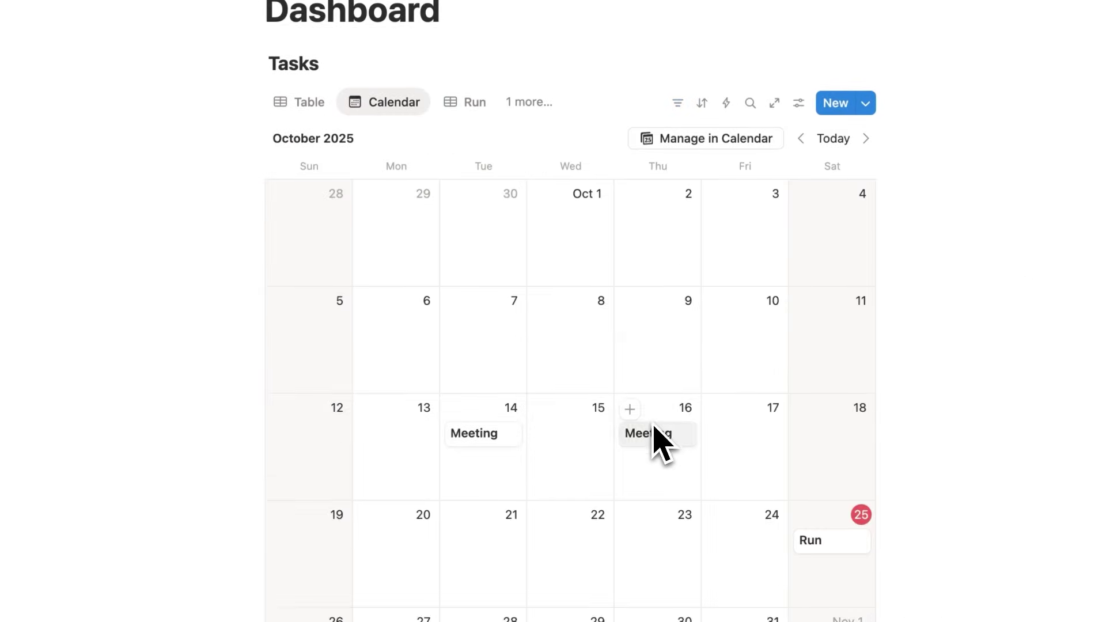
pyautogui.click(718, 411)
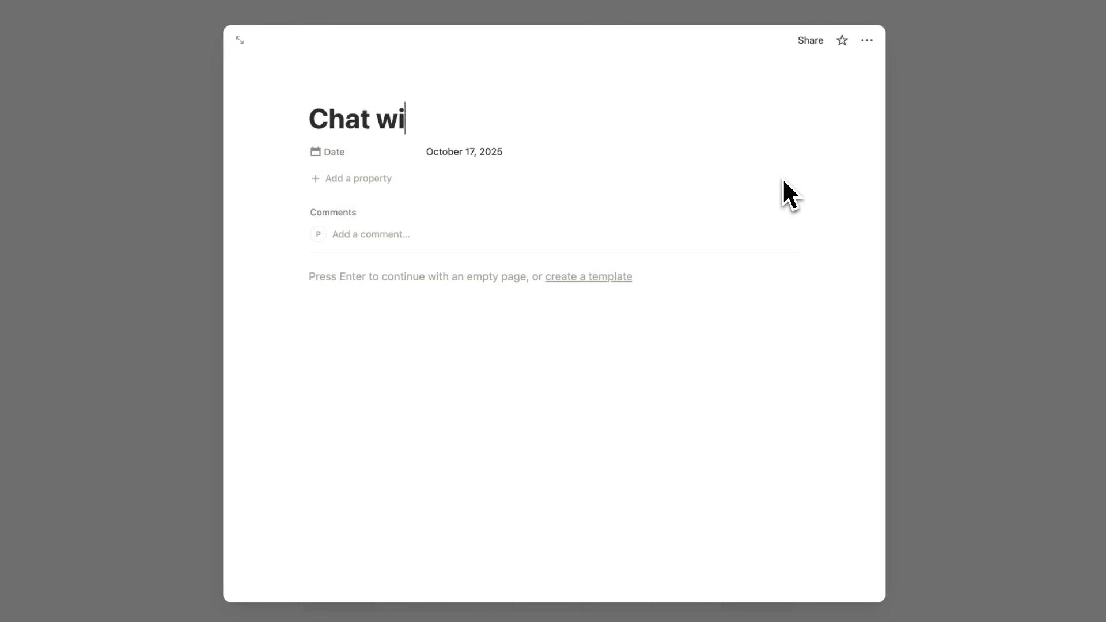
pyautogui.write('Chat with X')
pyautogui.click(968, 282)
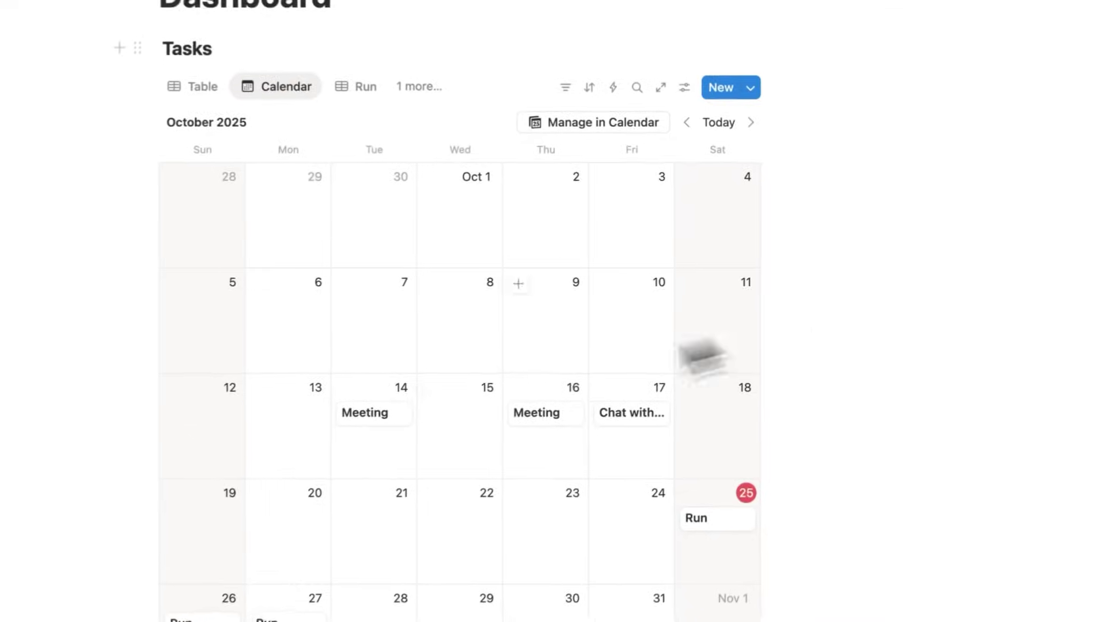
pyautogui.click(438, 357)
pyautogui.write('Meet')
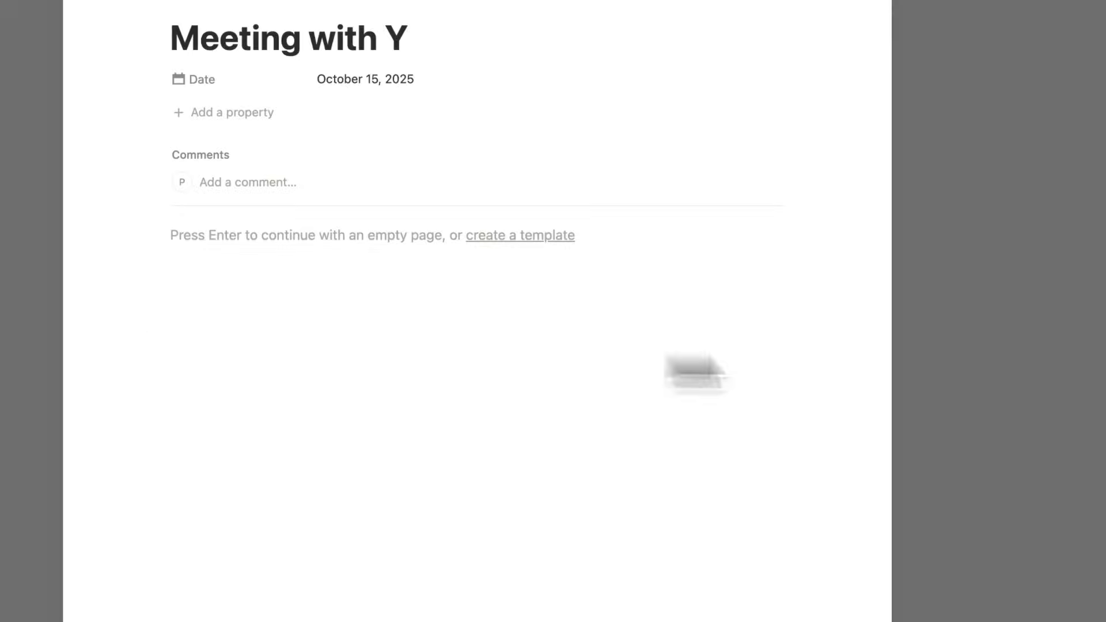
pyautogui.click(1019, 365)
# Step: Add 'Discussion about Project' on October 22 and a 'REC Notion Mistakes' table row
pyautogui.click(415, 459)
pyautogui.write('Discussion about ')
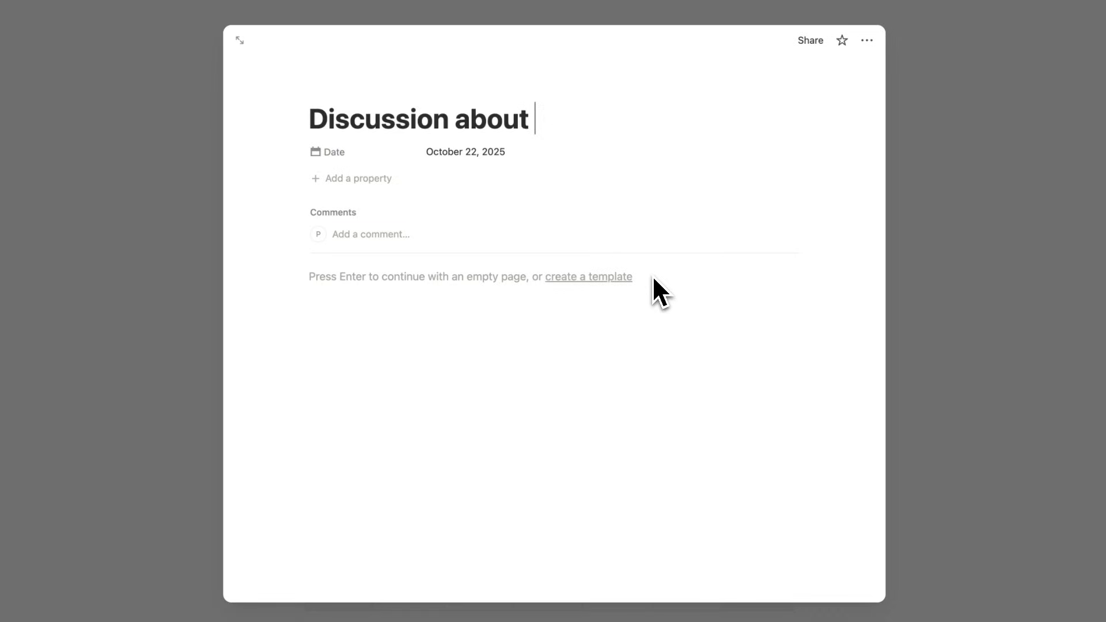
pyautogui.write('Project')
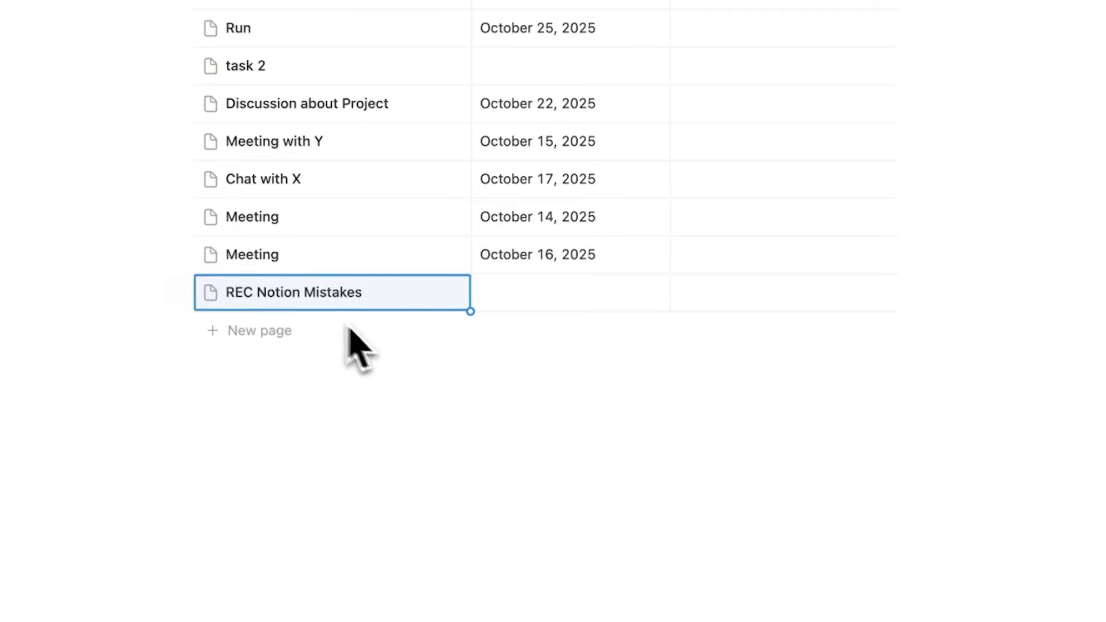
pyautogui.click(394, 374)
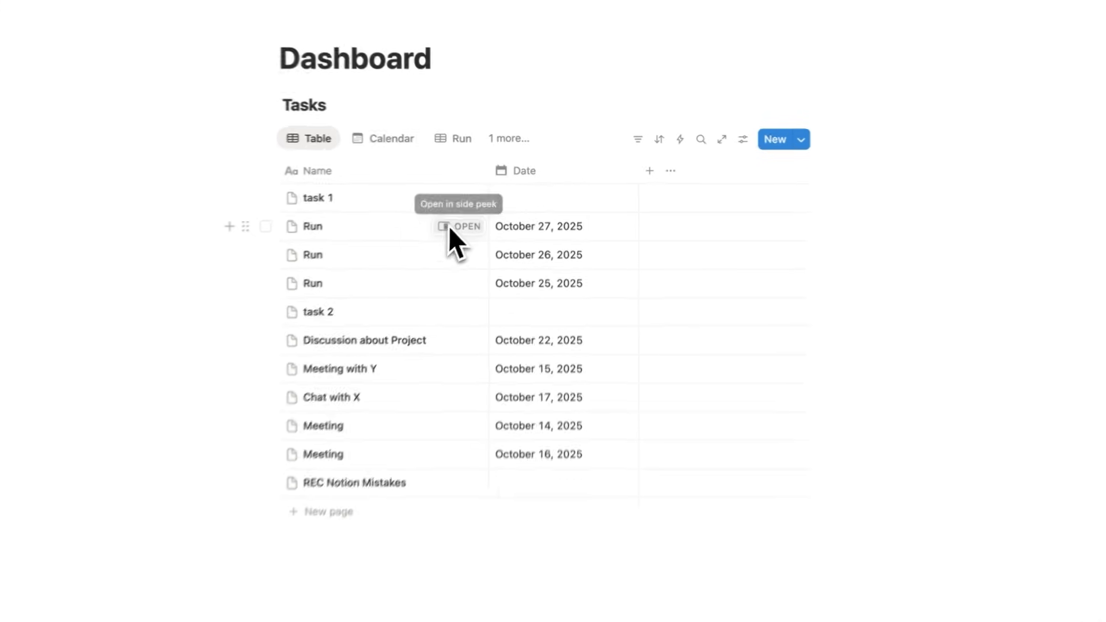
# Step: On the October 27 Run page, write 'how long did I run?' followed by a divider
pyautogui.click(449, 227)
pyautogui.press('Return')
pyautogui.write('how long did I run?')
pyautogui.press('Return')
pyautogui.write('/div')
pyautogui.press('Return')
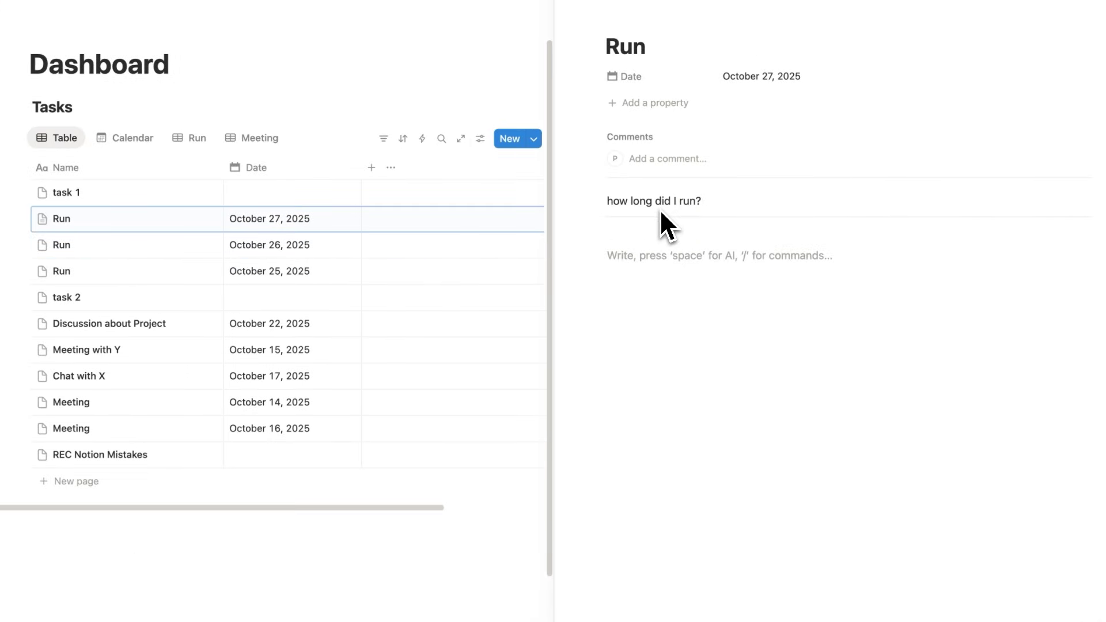
# Step: Add 'how did I feel?', a second divider and 'etc', then close the page
pyautogui.write('how did I feel?')
pyautogui.press('Return')
pyautogui.write('/div')
pyautogui.press('Return')
pyautogui.write('etc')
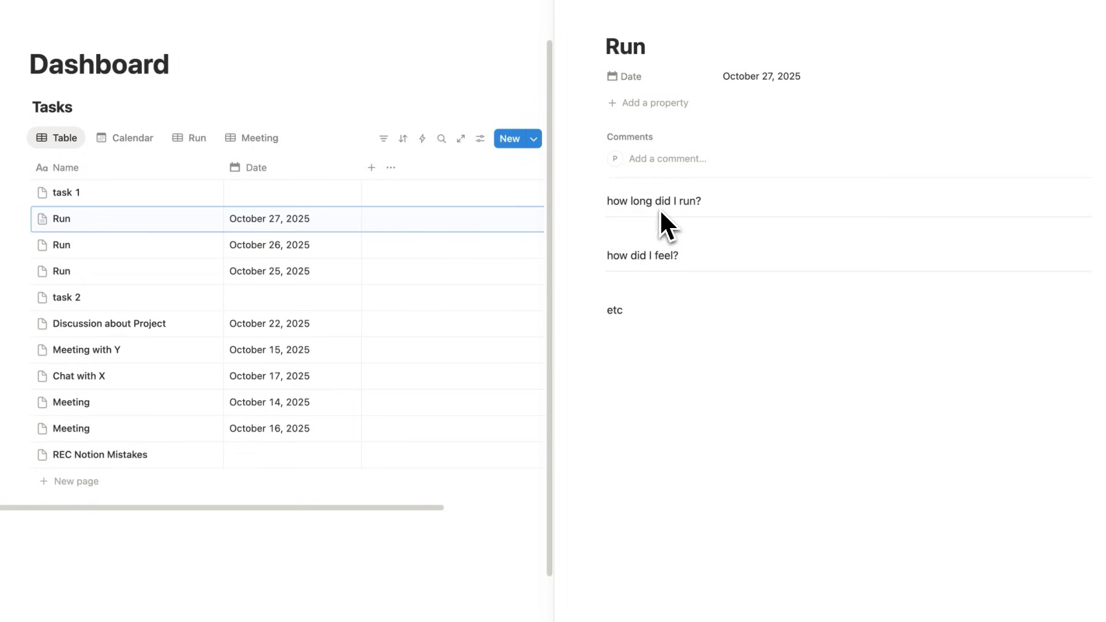
pyautogui.click(578, 9)
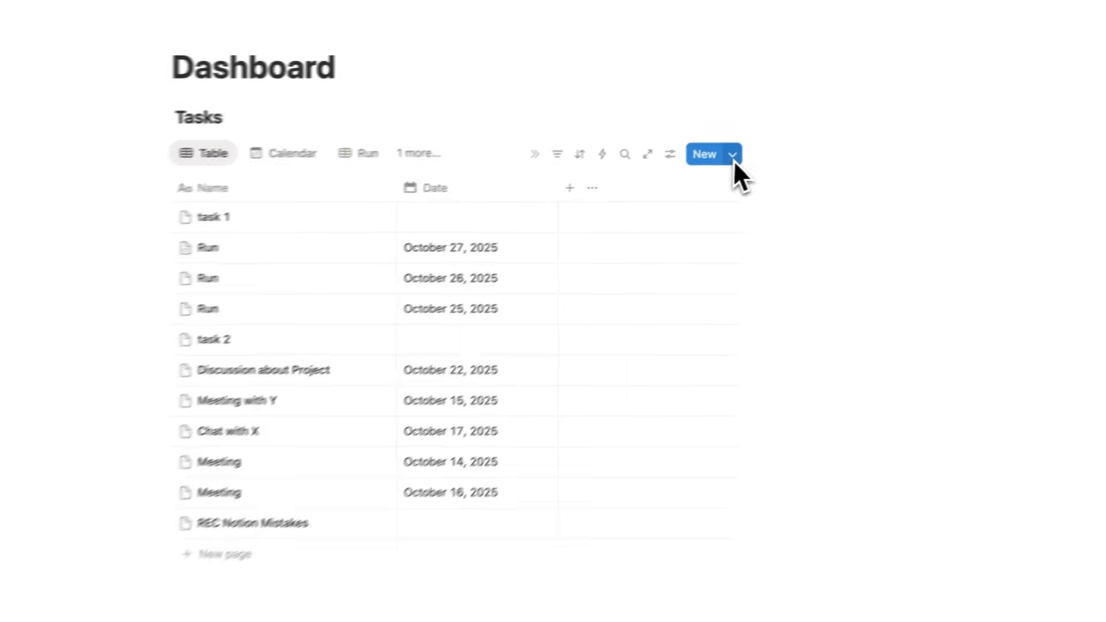
# Step: Browse the Tasks templates, then apply the Weekly Review template and view it full page
pyautogui.click(783, 138)
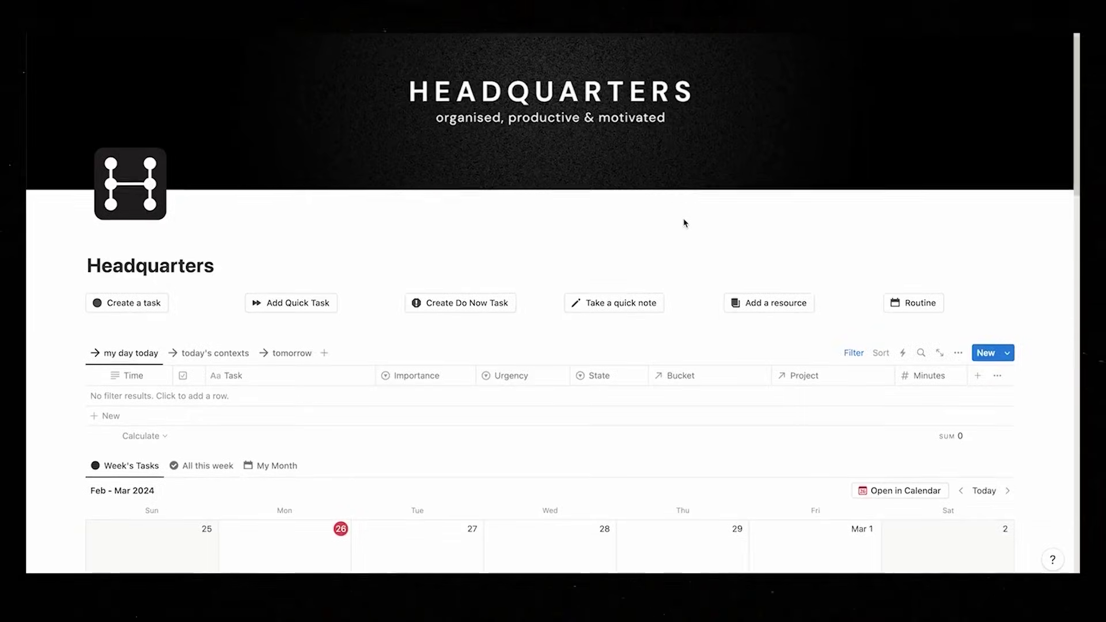
pyautogui.scroll(-5, 684, 222)
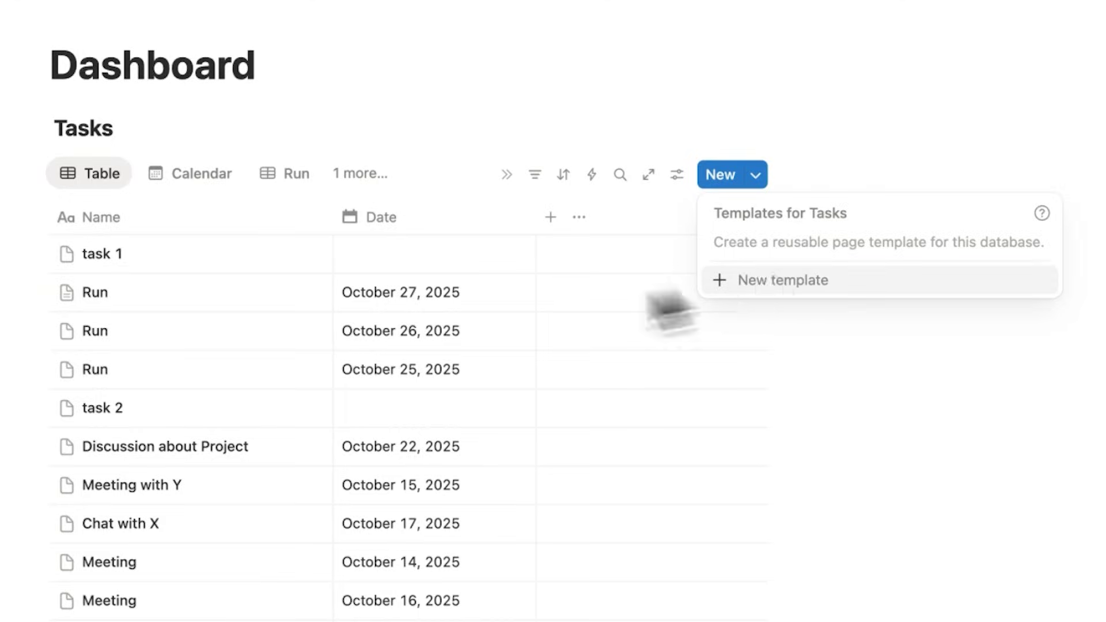
pyautogui.press('Escape')
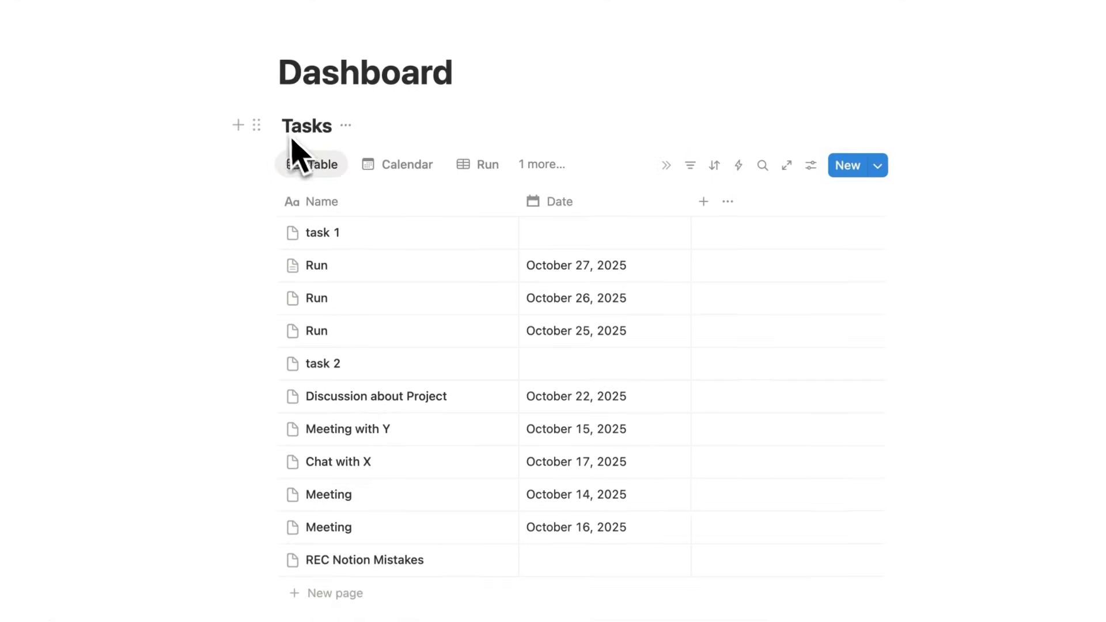
pyautogui.moveTo(284, 127); pyautogui.dragTo(332, 126)
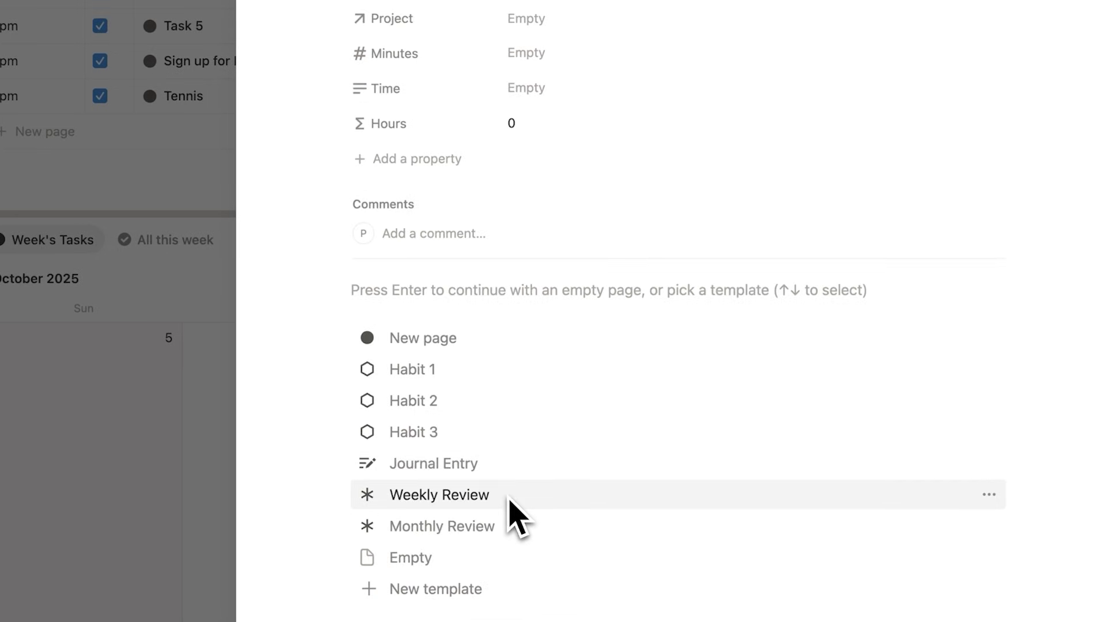
pyautogui.click(514, 514)
pyautogui.click(317, 44)
pyautogui.scroll(-10, 553, 311)
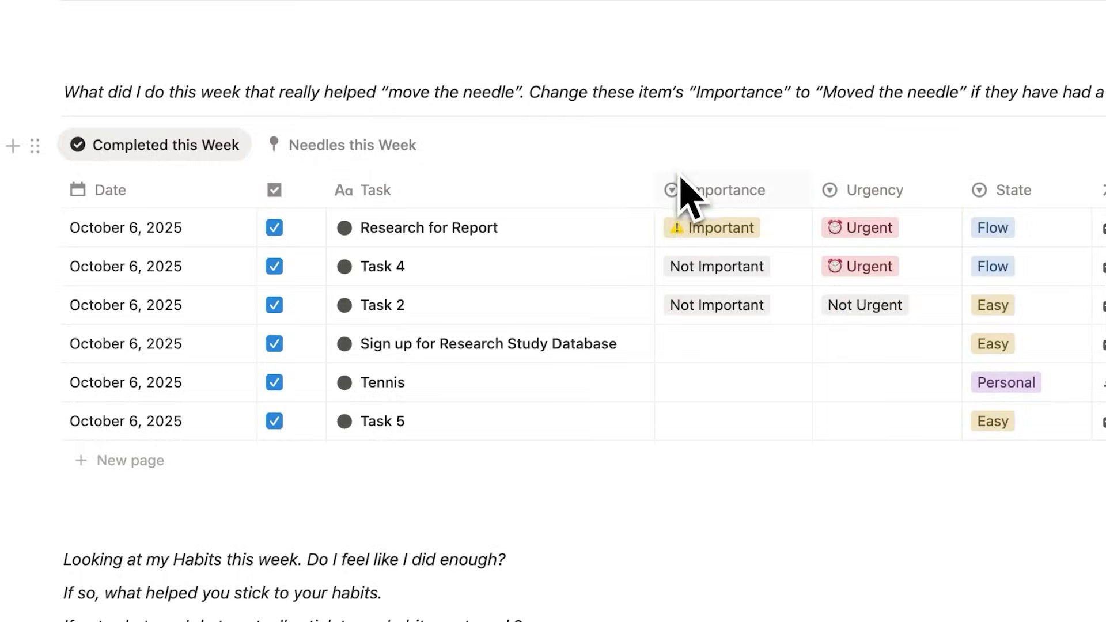
# Step: Create a Run template for Tasks containing 'how did I feel?' and a divider
pyautogui.click(796, 139)
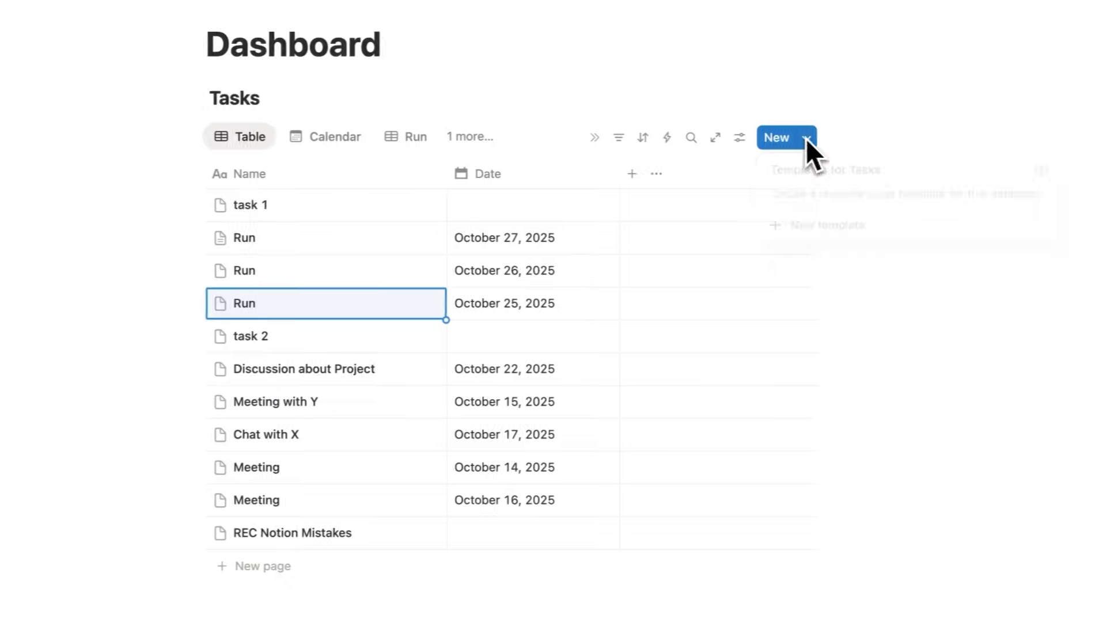
pyautogui.click(805, 230)
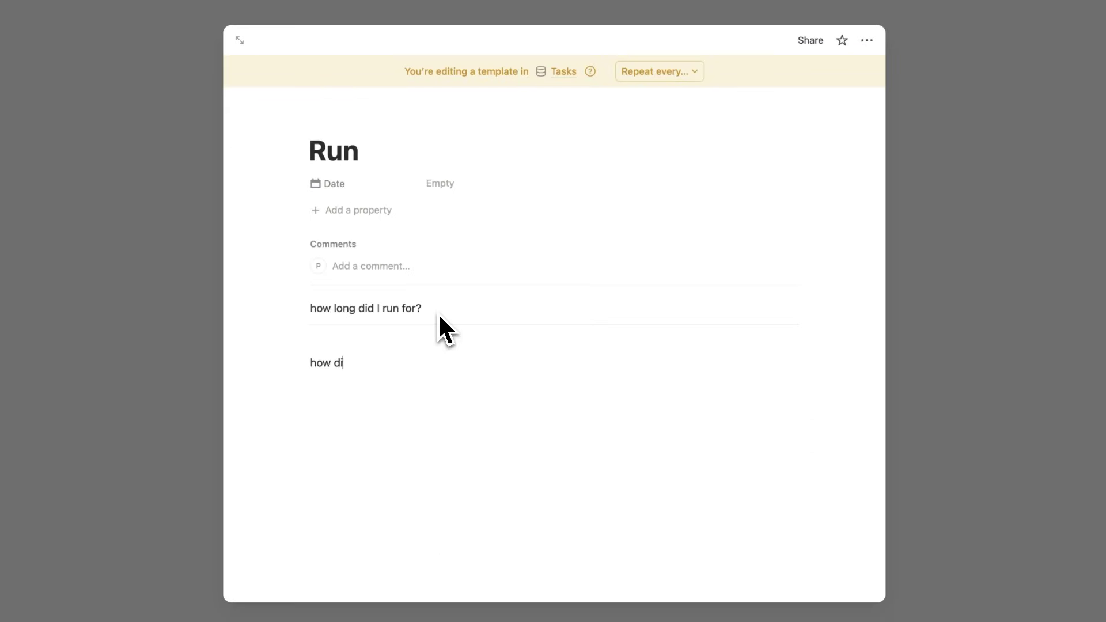
pyautogui.write('d I feel?')
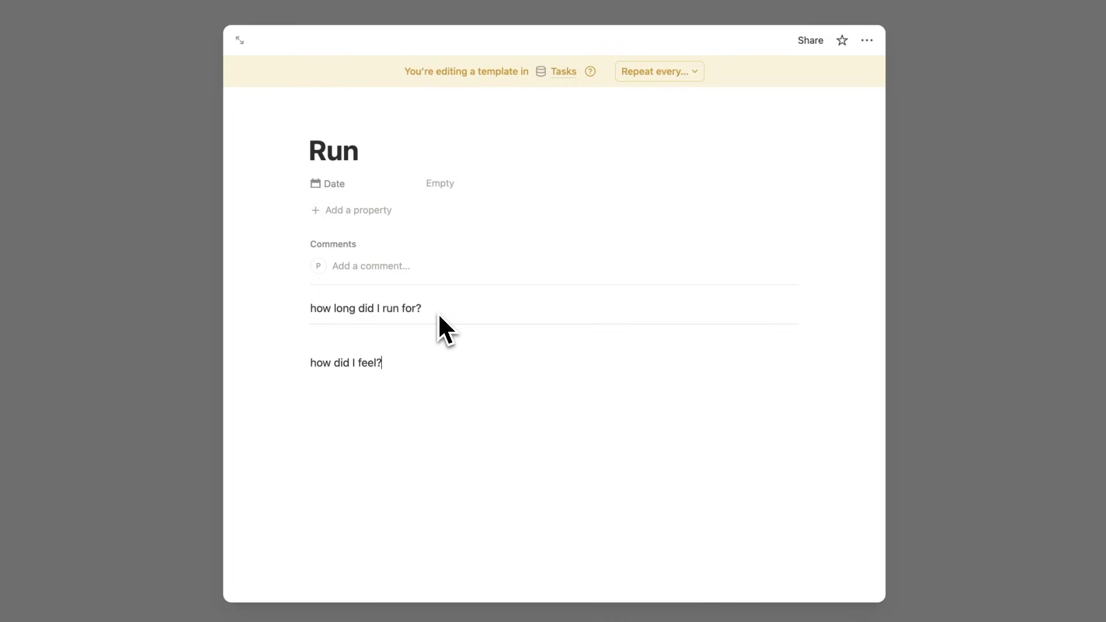
pyautogui.press('Return')
pyautogui.write('/di')
pyautogui.press('Return')
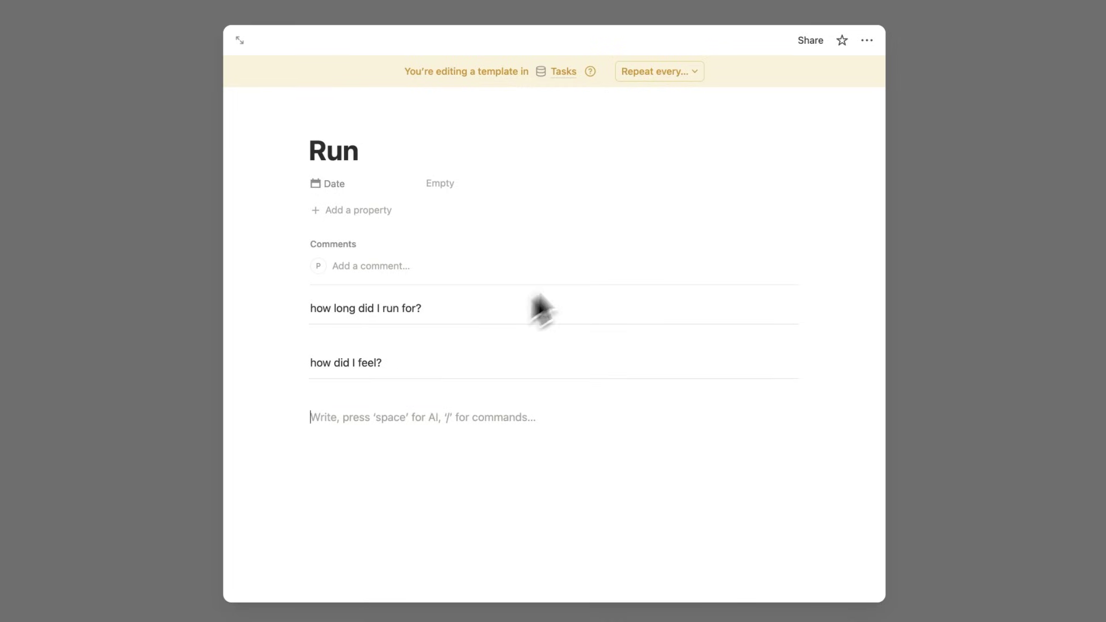
pyautogui.click(844, 249)
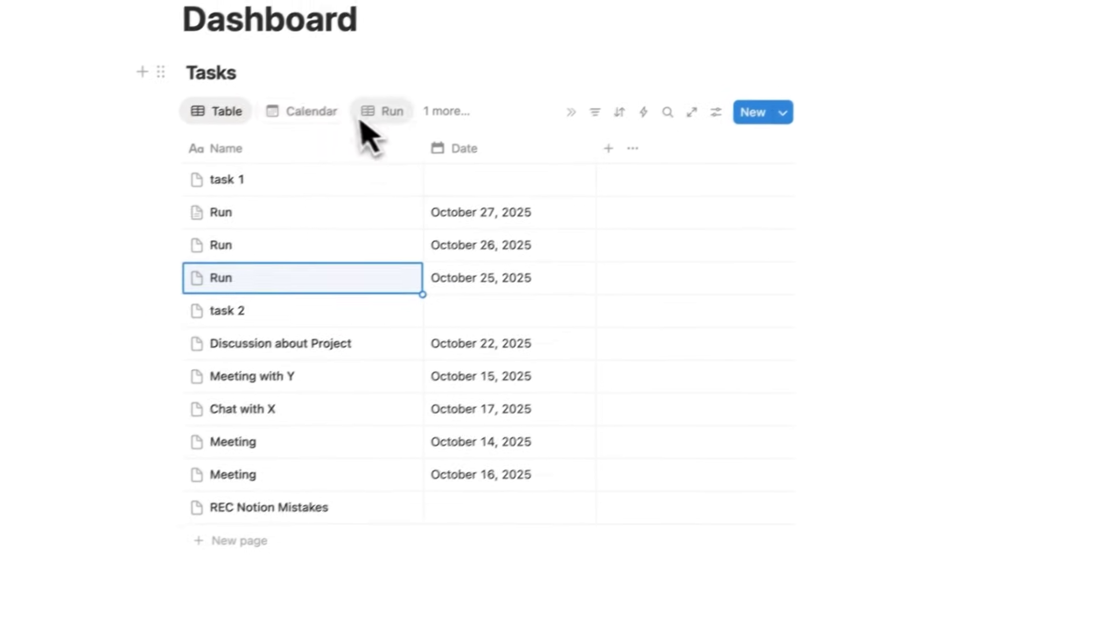
# Step: Add an October 28 calendar entry from the Run template and start adding a property
pyautogui.click(254, 150)
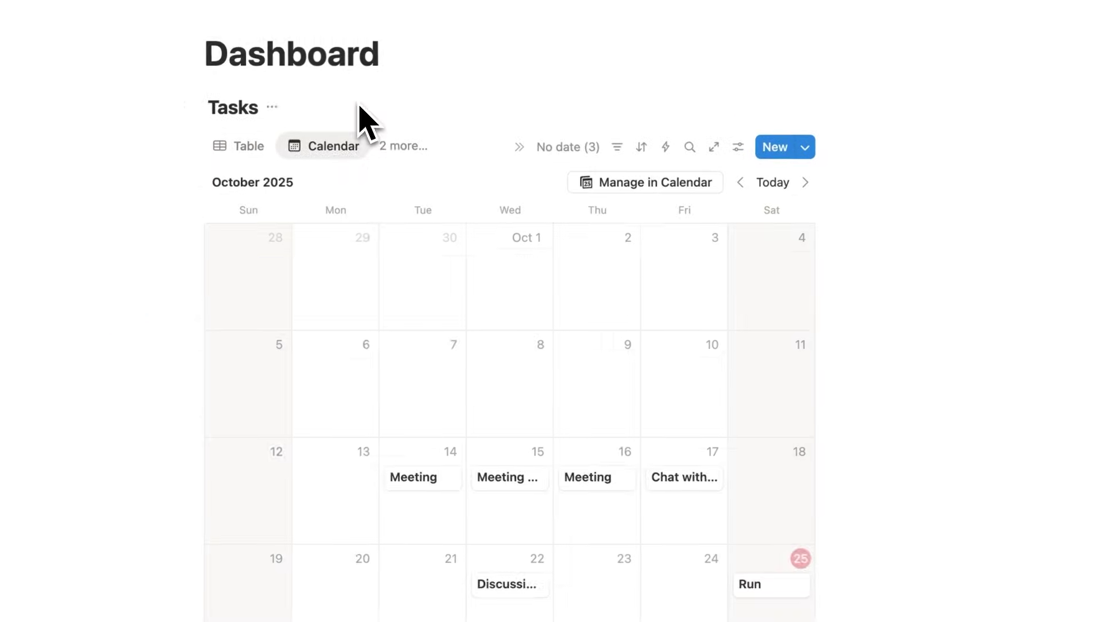
pyautogui.scroll(-3, 365, 173)
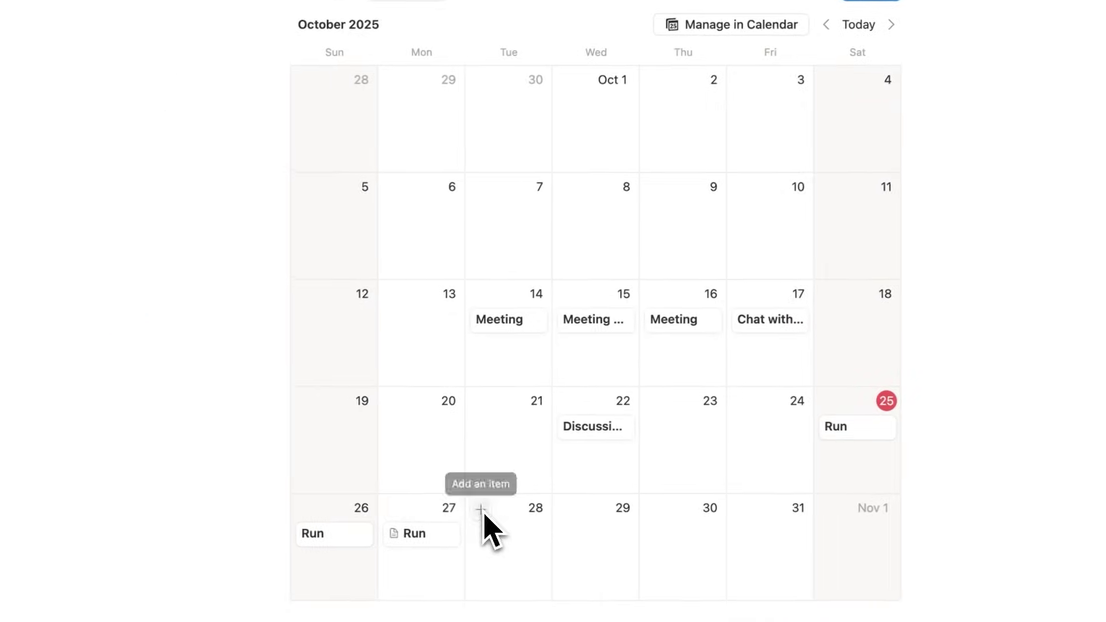
pyautogui.click(483, 511)
pyautogui.click(463, 314)
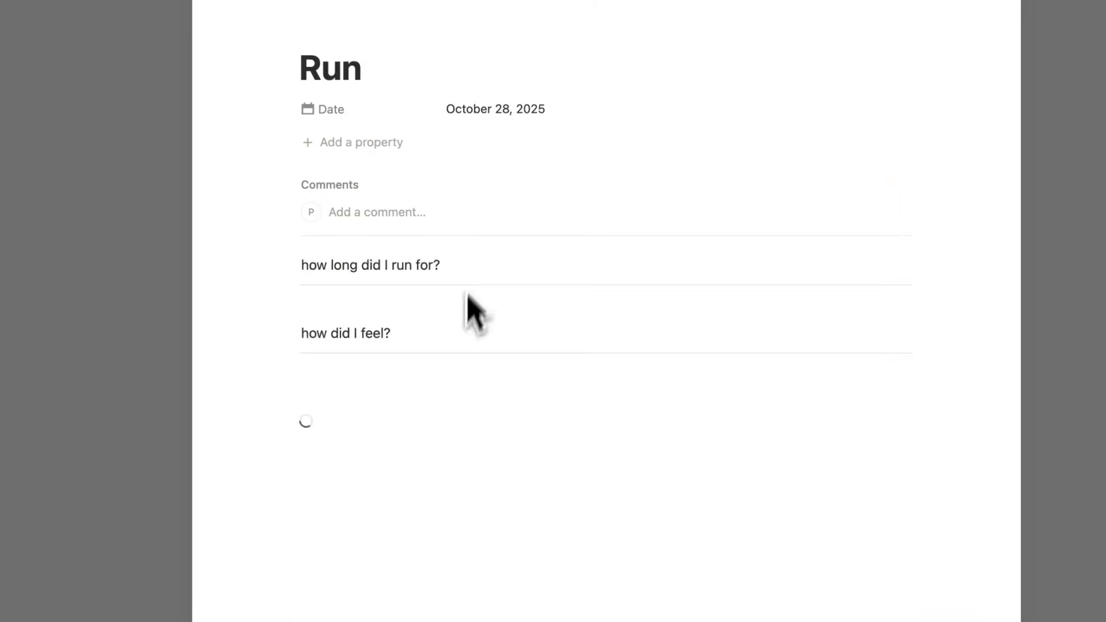
pyautogui.doubleClick(429, 83)
pyautogui.click(429, 85)
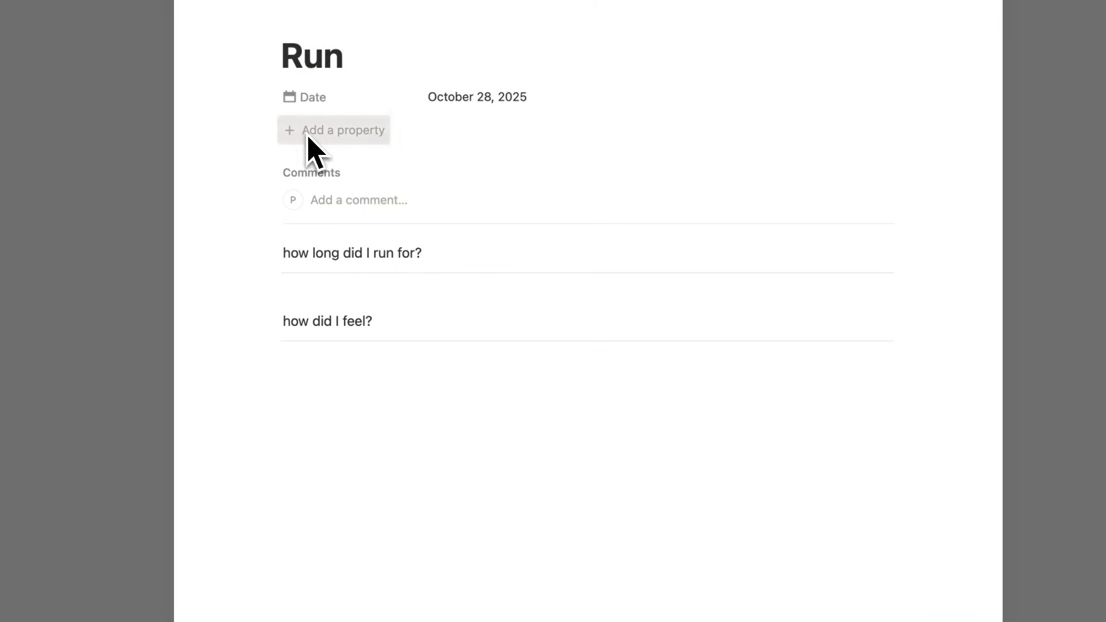
pyautogui.click(368, 154)
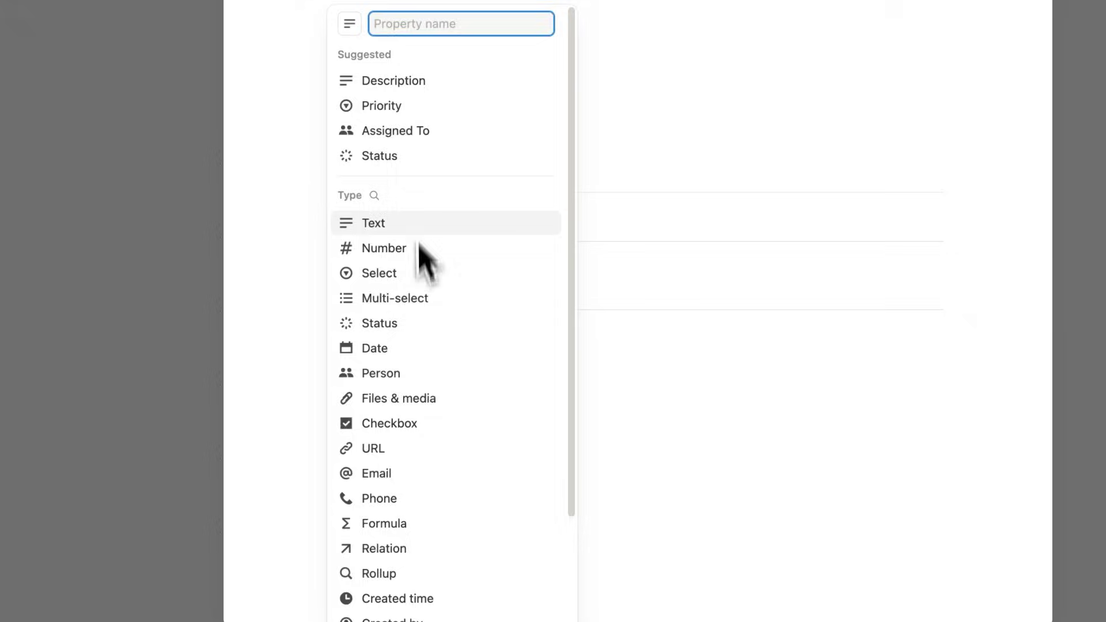
pyautogui.scroll(-2, 419, 226)
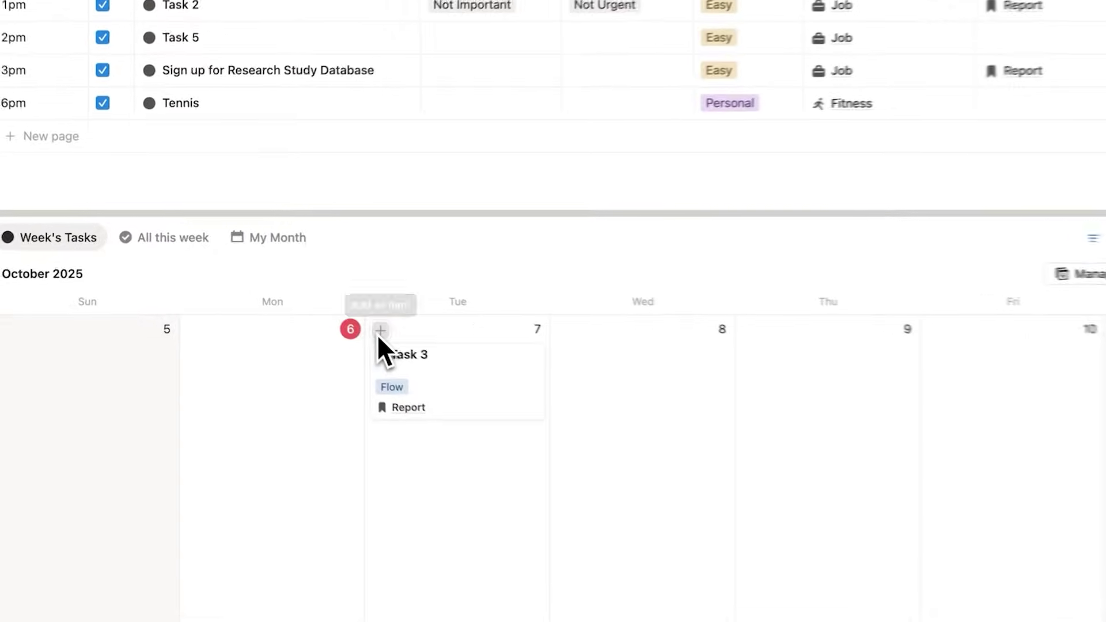
pyautogui.click(378, 335)
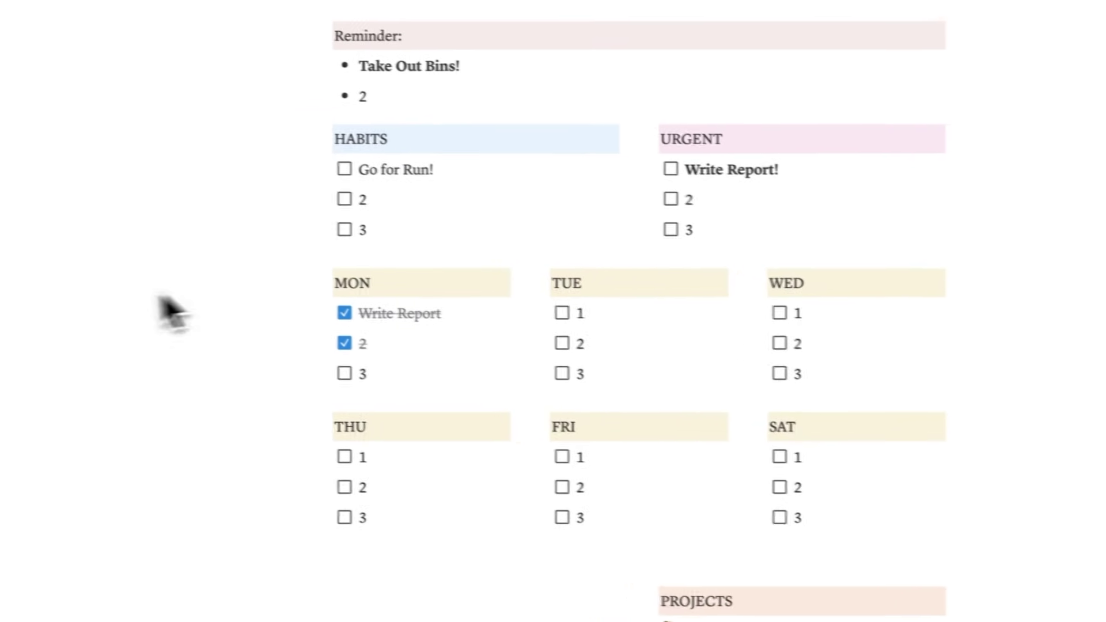
# Step: Add a new Number property column to the Dashboard's Tasks table
pyautogui.moveTo(176, 270)
pyautogui.mouseDown()
pyautogui.moveTo(926, 472)
pyautogui.moveTo(943, 449)
pyautogui.mouseUp()
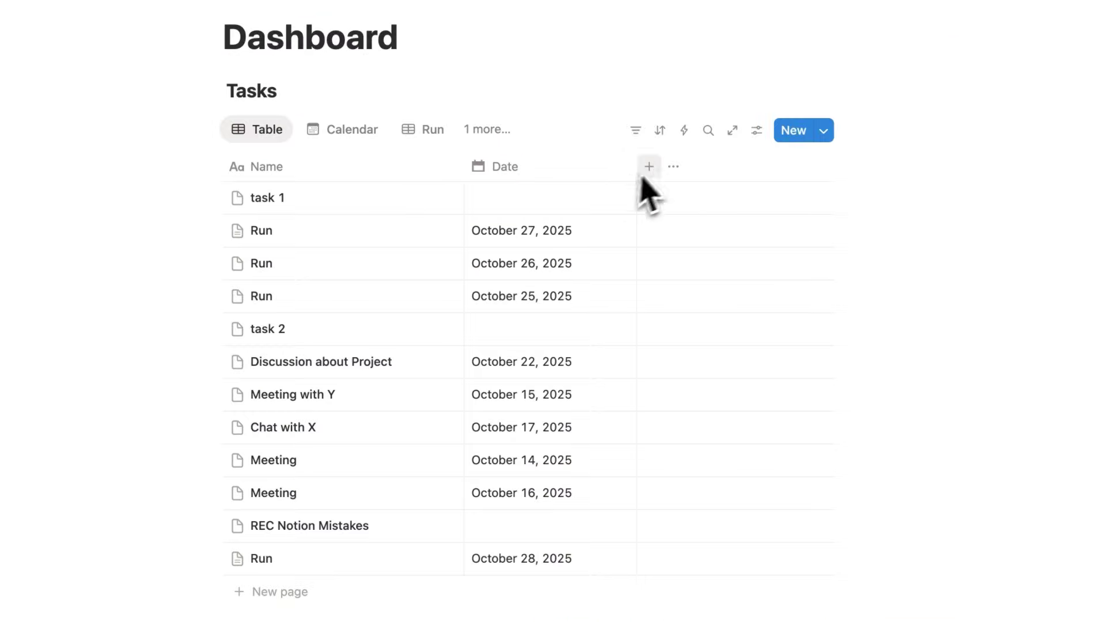
pyautogui.click(648, 166)
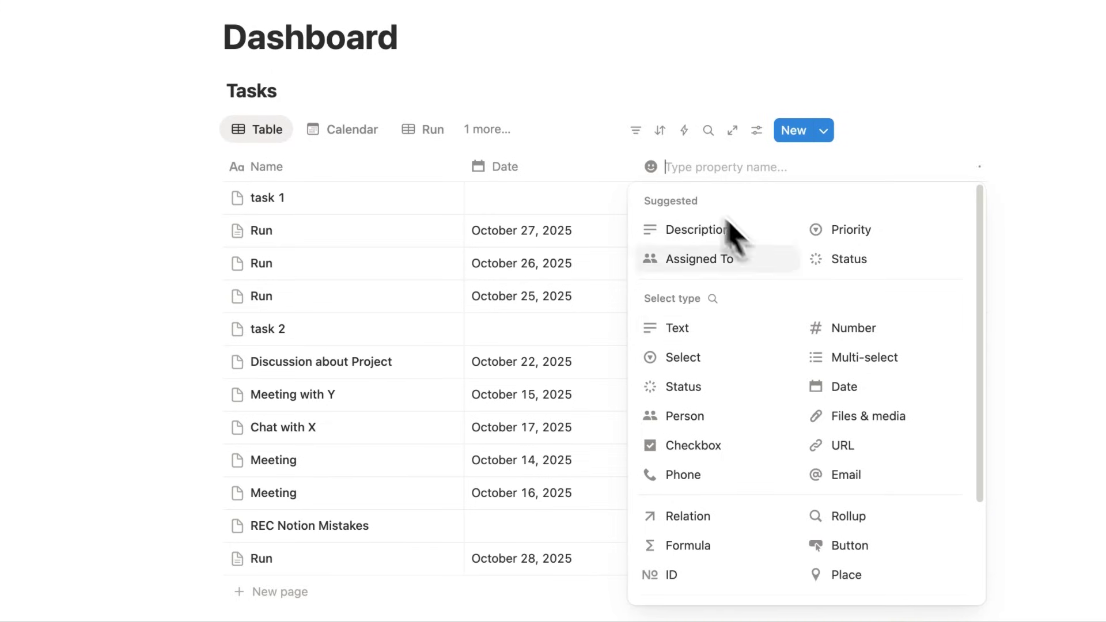
pyautogui.click(586, 79)
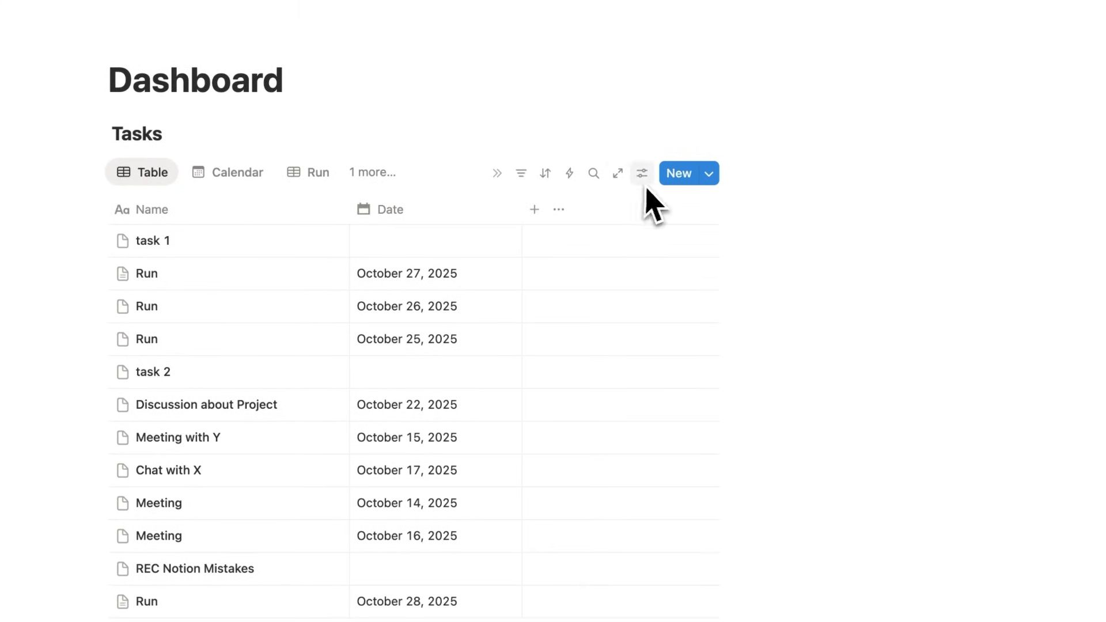
pyautogui.click(644, 183)
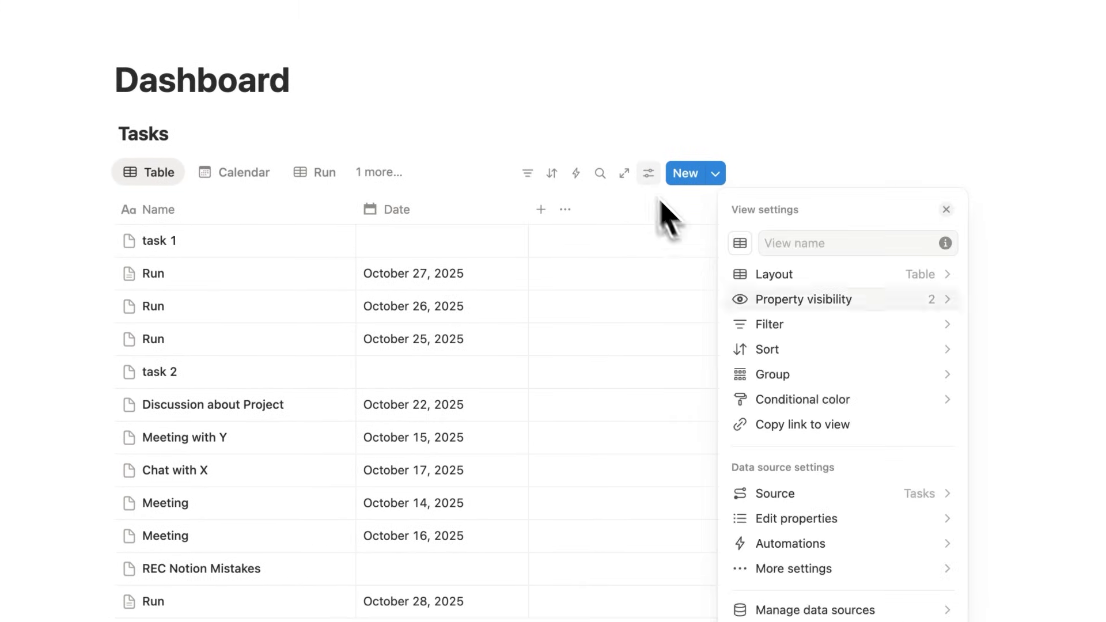
pyautogui.click(755, 271)
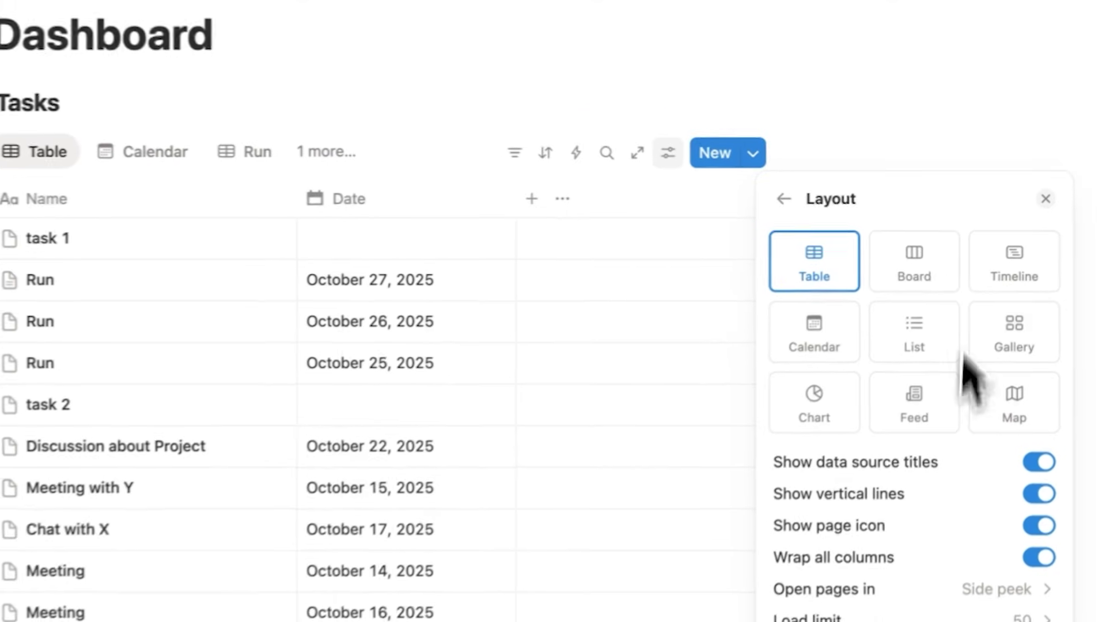
pyautogui.click(541, 232)
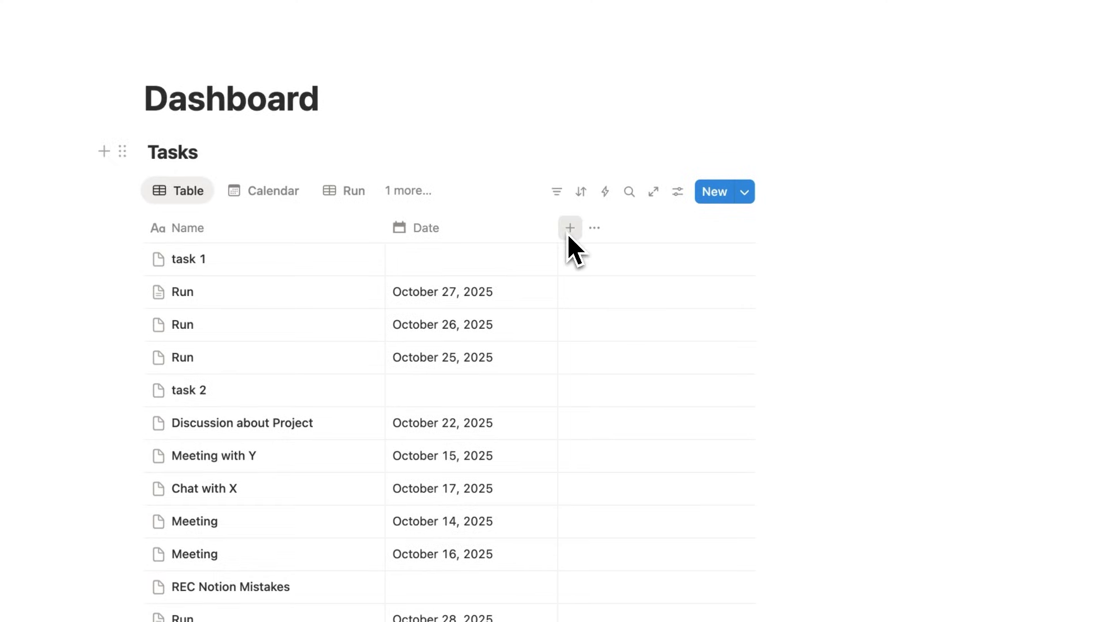
pyautogui.click(568, 233)
pyautogui.click(844, 339)
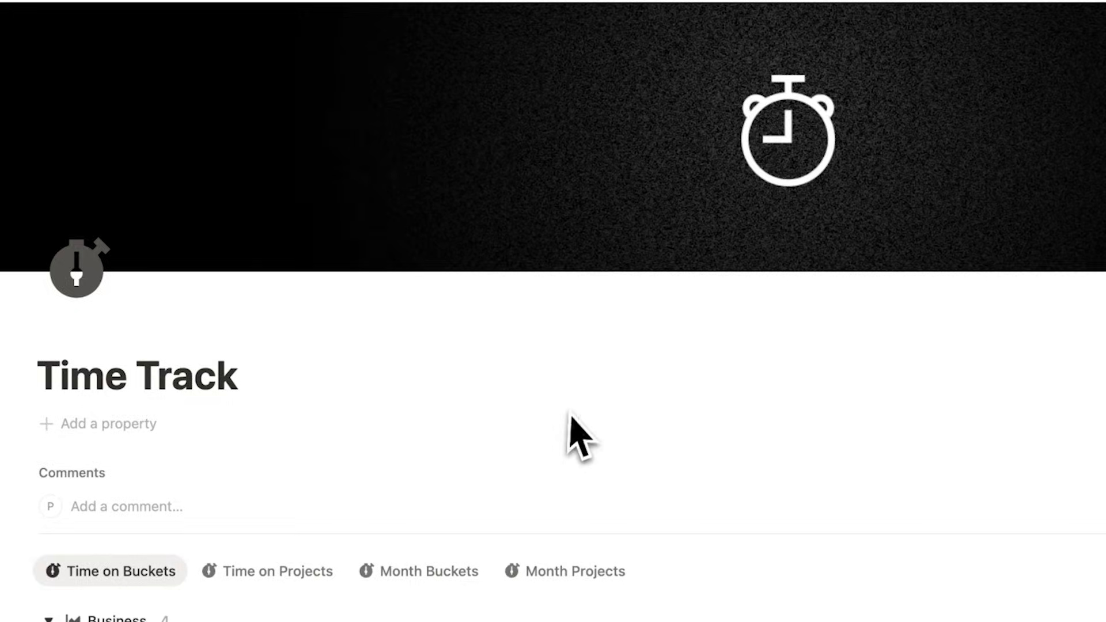
# Step: Enter 60 as the Time Track value for the Dinner with Friends task
pyautogui.scroll(-5, 572, 414)
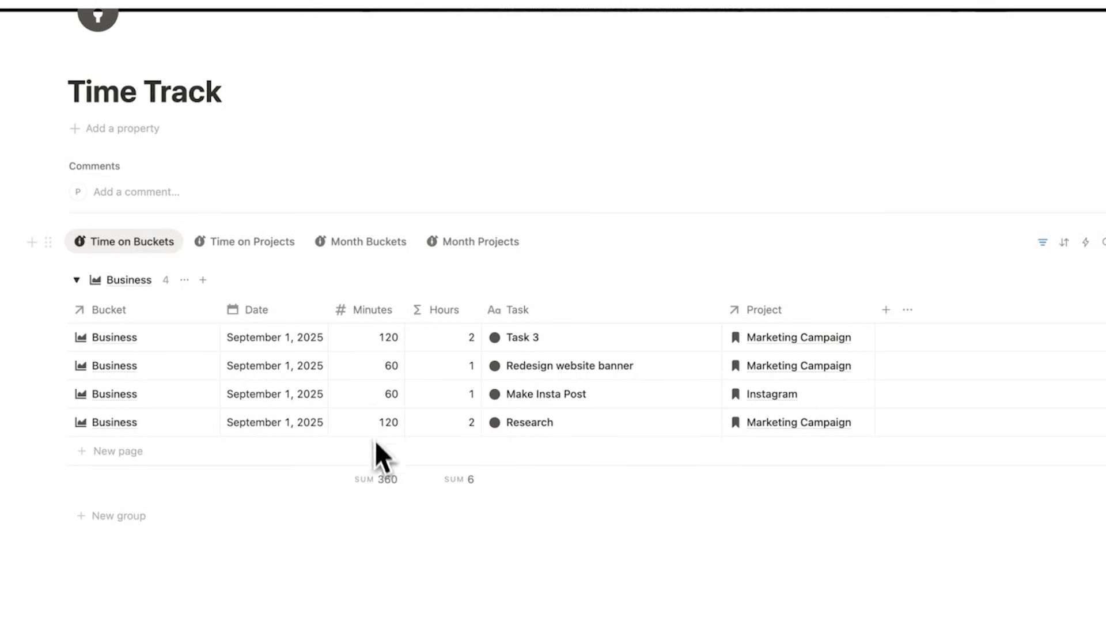
pyautogui.click(356, 390)
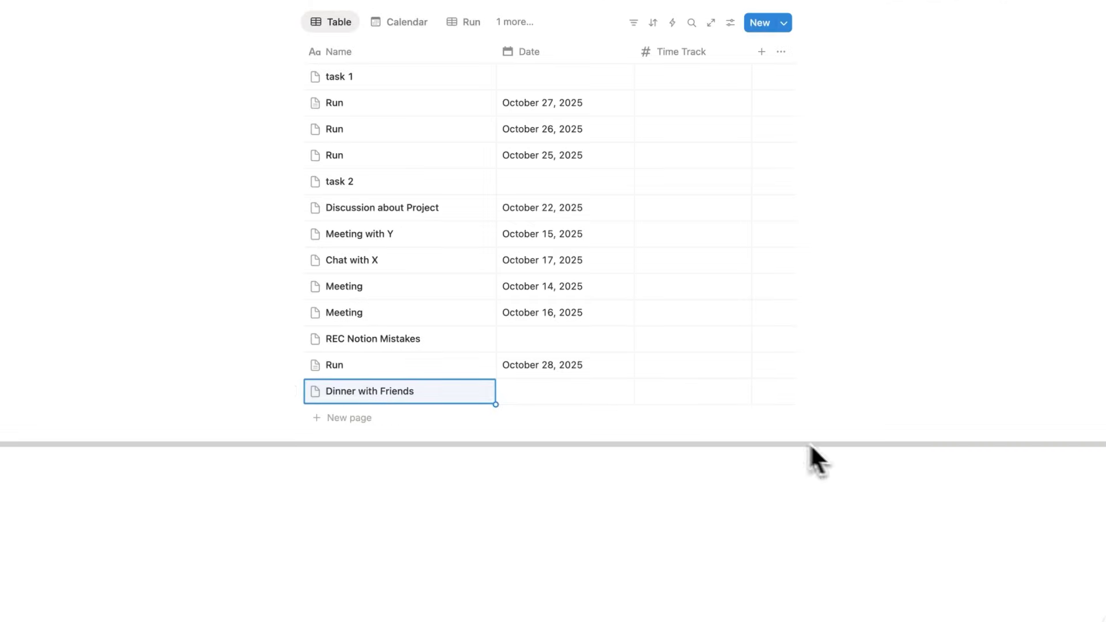
pyautogui.click(710, 399)
pyautogui.write('60')
pyautogui.press('Return')
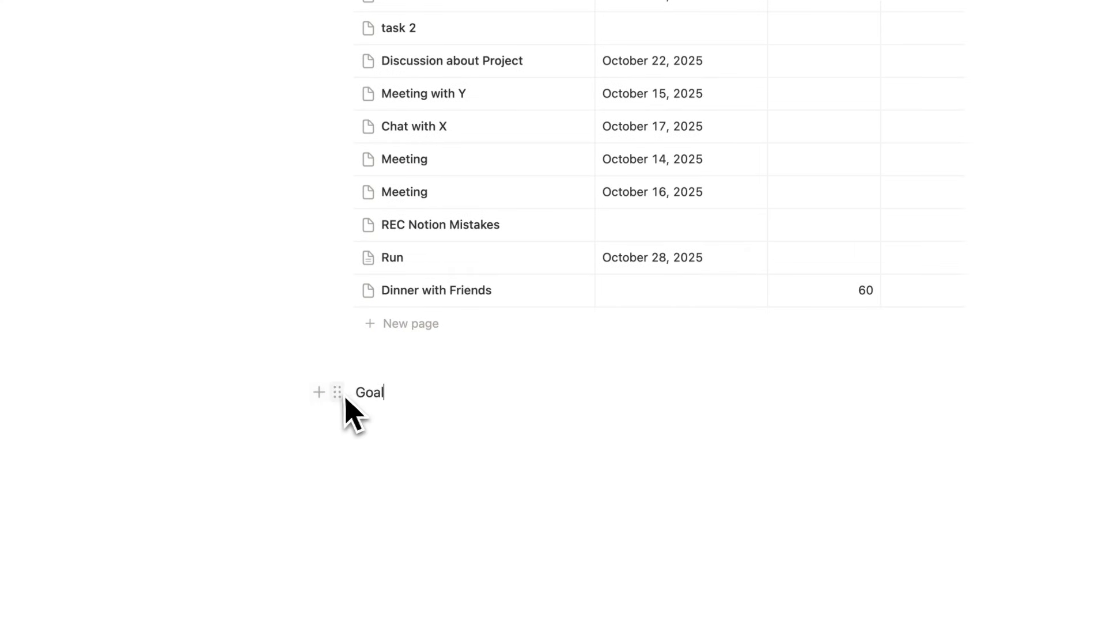
# Step: Turn the Goal line below the Tasks table into a Heading 1
pyautogui.click(339, 394)
pyautogui.moveTo(262, 301)
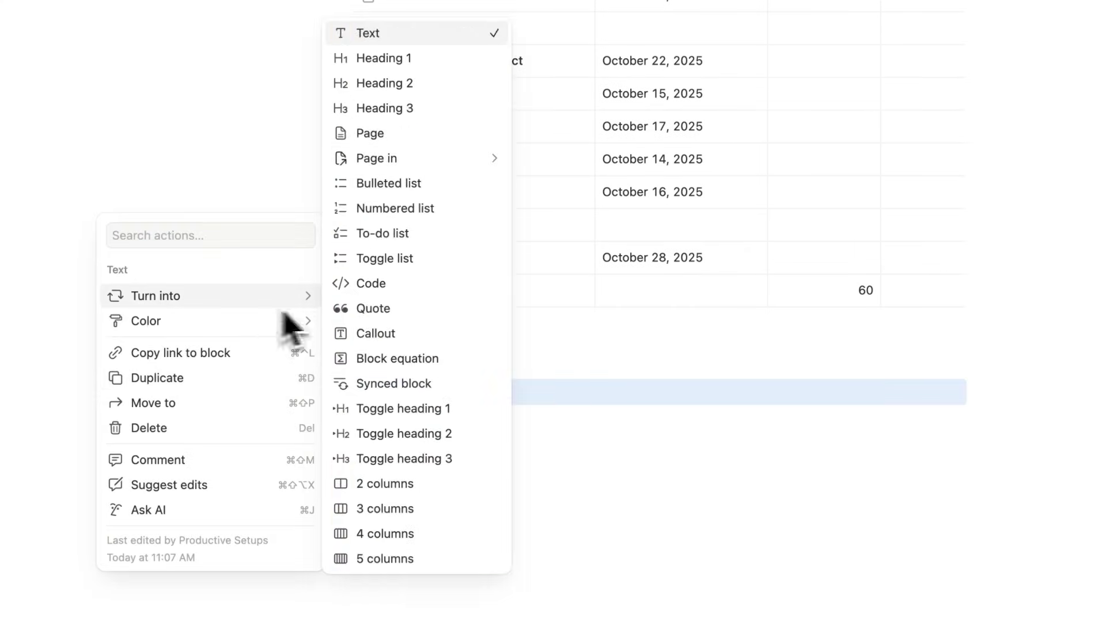
pyautogui.click(427, 62)
pyautogui.click(443, 456)
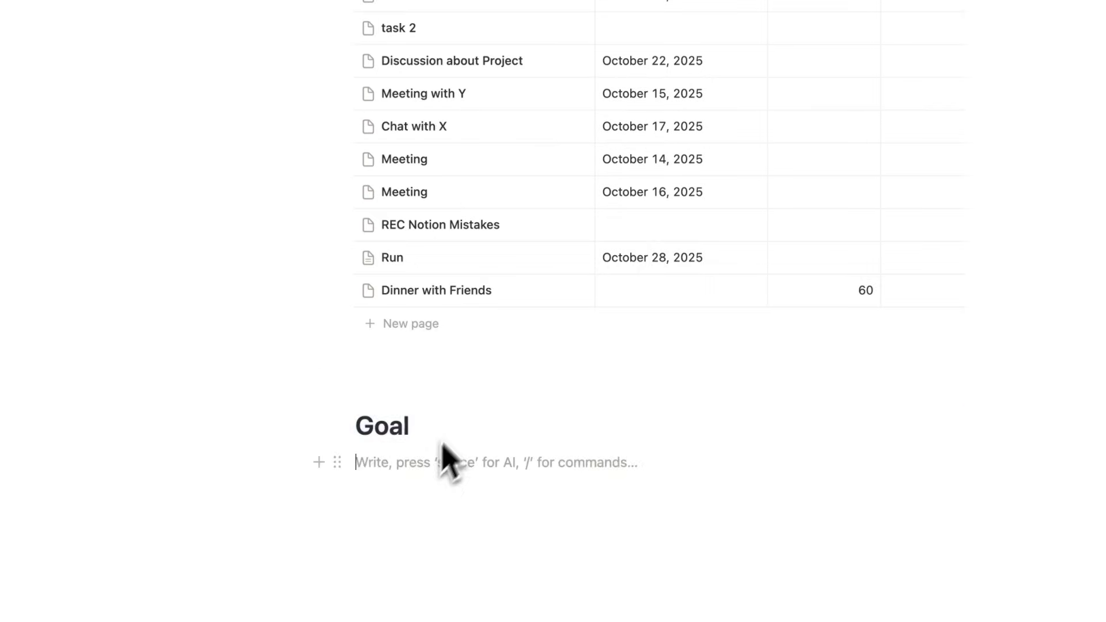
pyautogui.scroll(-1, 460, 426)
pyautogui.press('BackSpace')
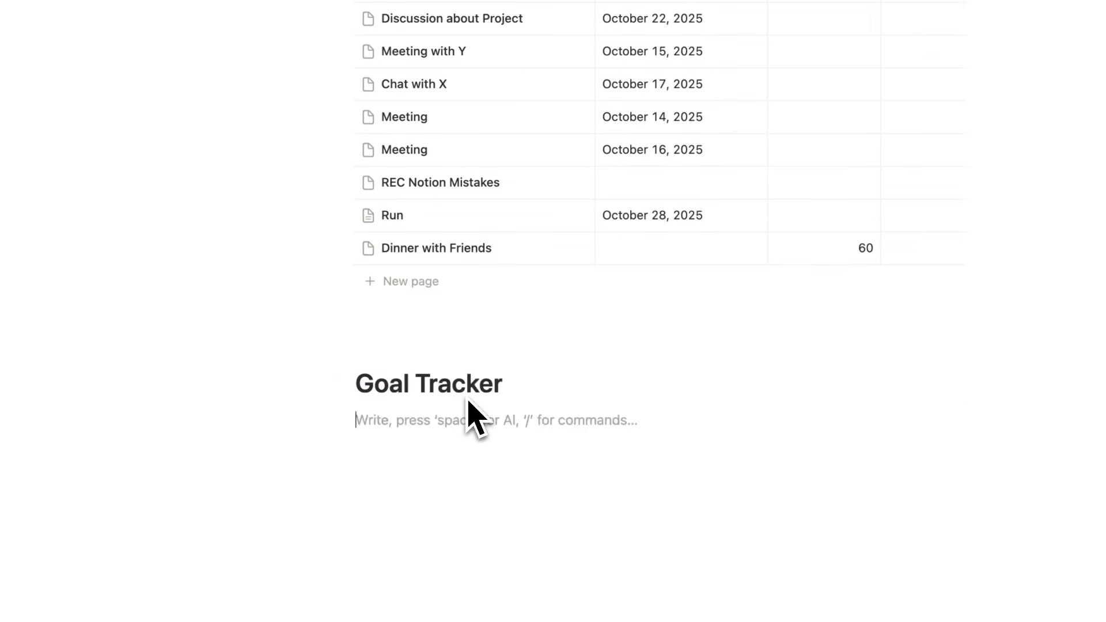
# Step: Add to-dos Run Marathon and Start a side hustle, and rename the heading to Projects Tracker
pyautogui.write('[] Run M')
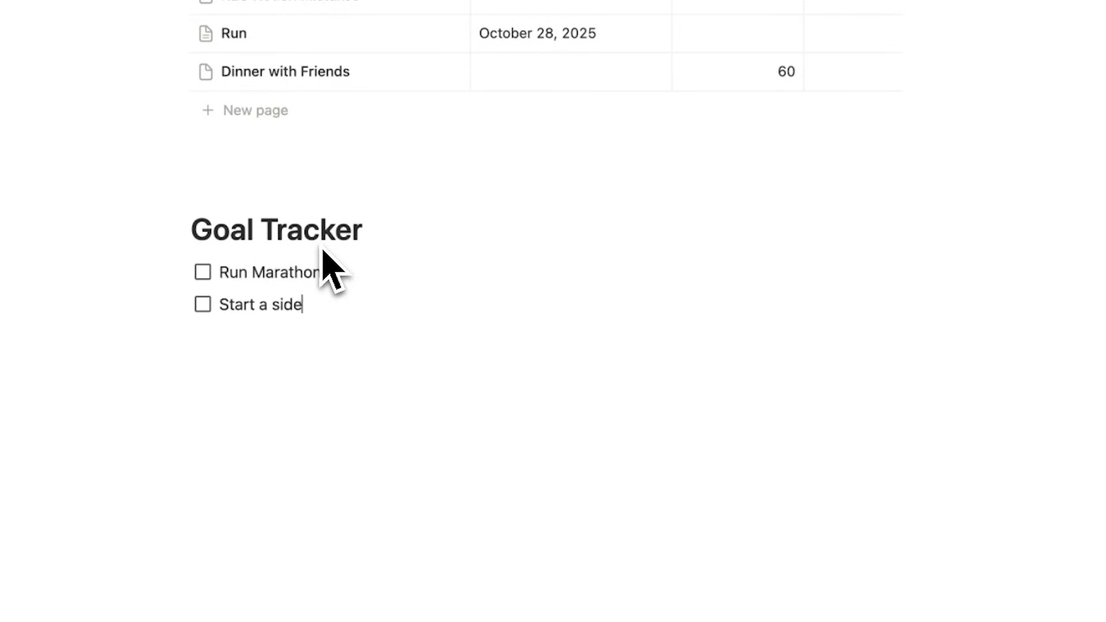
pyautogui.doubleClick(342, 308)
pyautogui.moveTo(342, 307); pyautogui.dragTo(229, 267)
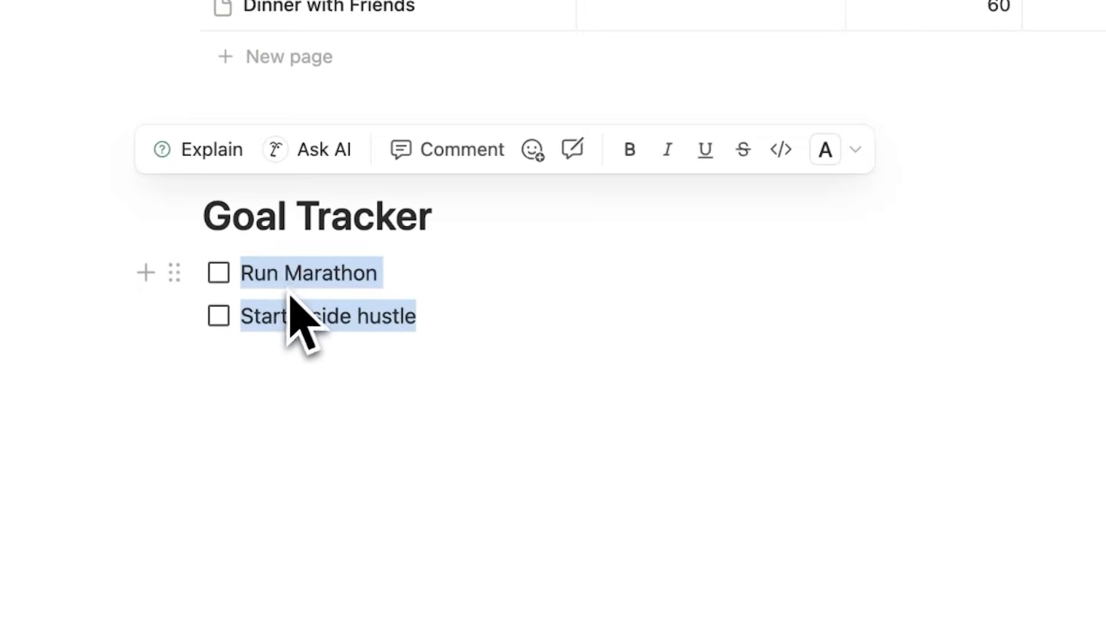
pyautogui.doubleClick(257, 236)
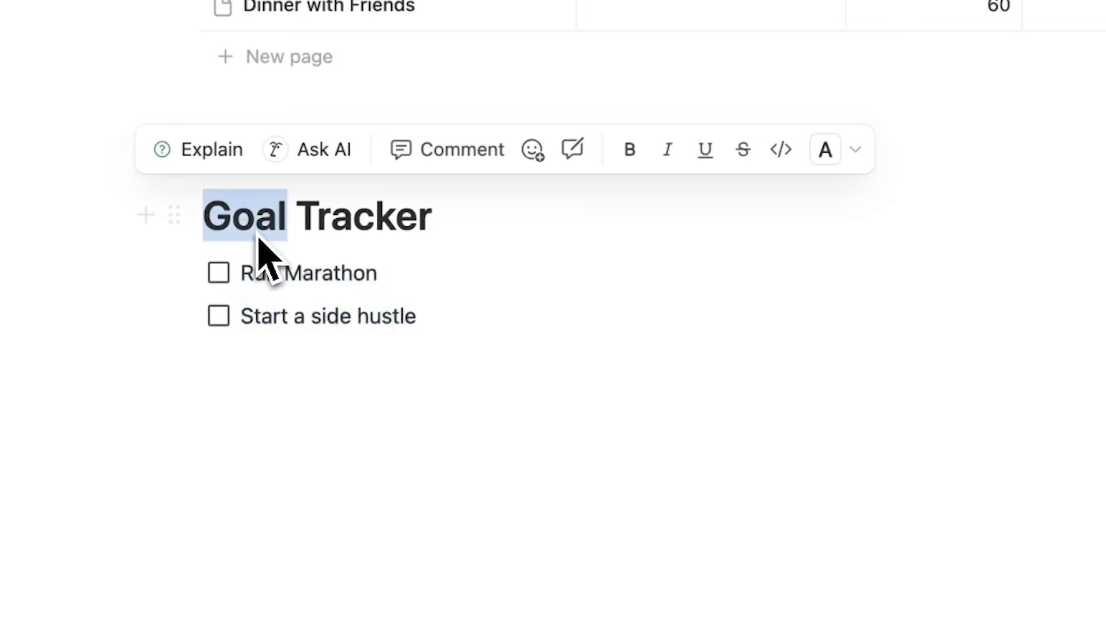
pyautogui.write('Projects')
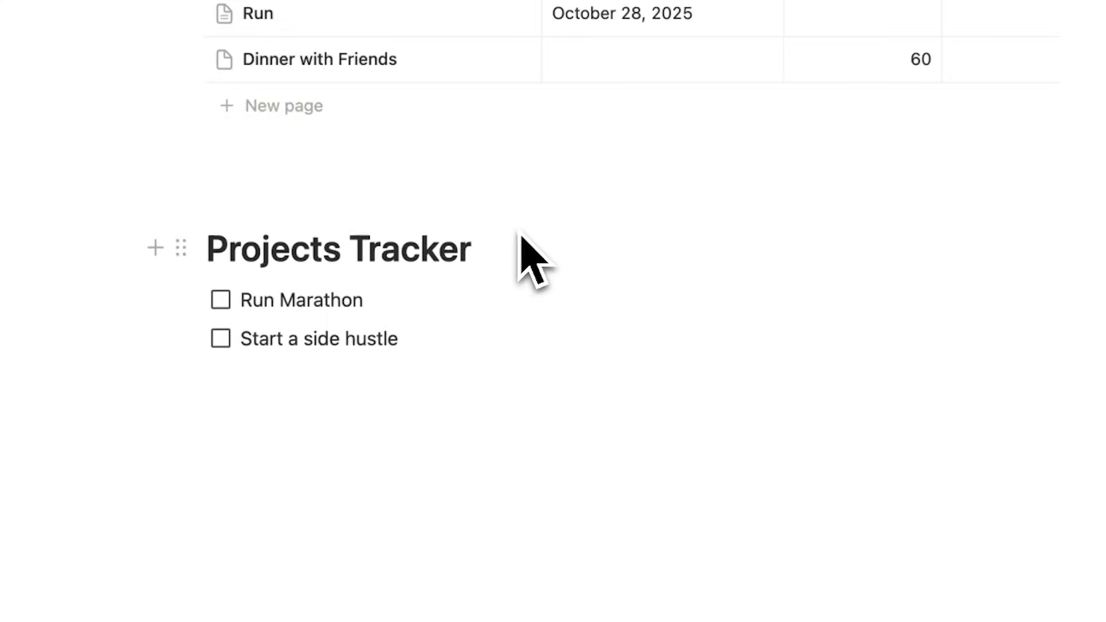
# Step: Insert a gallery database titled Projects and move the Run Marathon to-do into it
pyautogui.moveTo(511, 253); pyautogui.dragTo(296, 250)
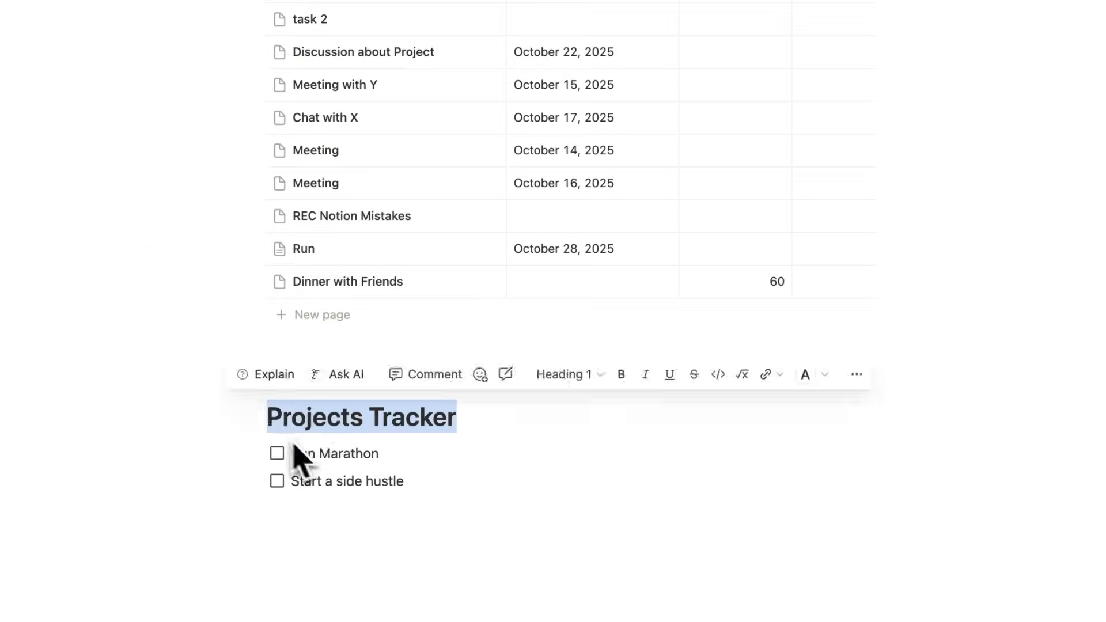
pyautogui.scroll(5, 311, 455)
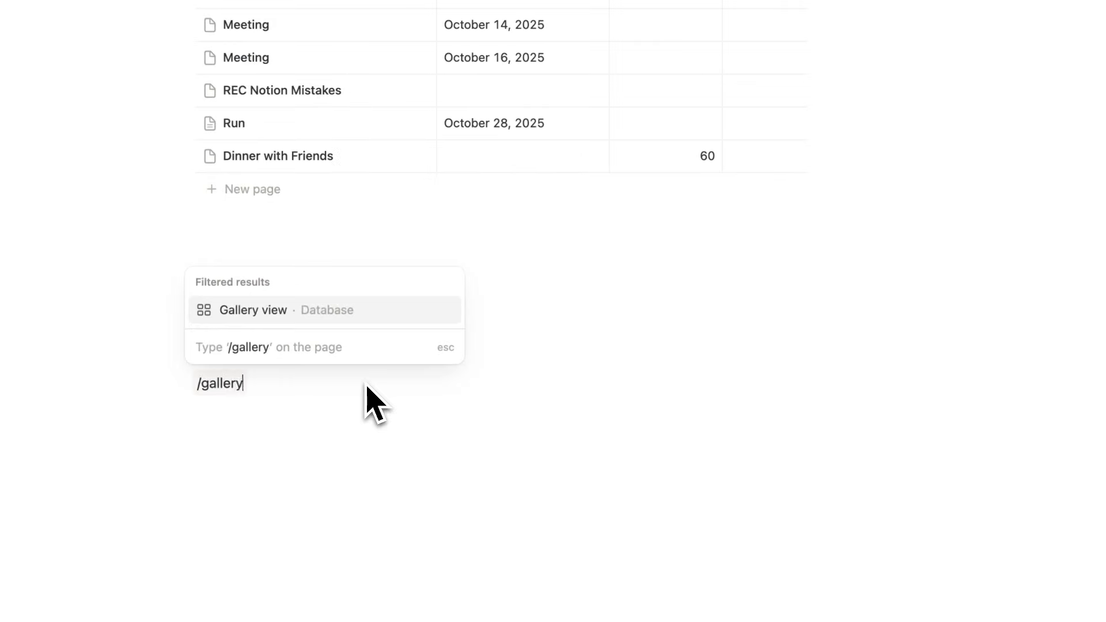
pyautogui.press('Return')
pyautogui.press('Escape')
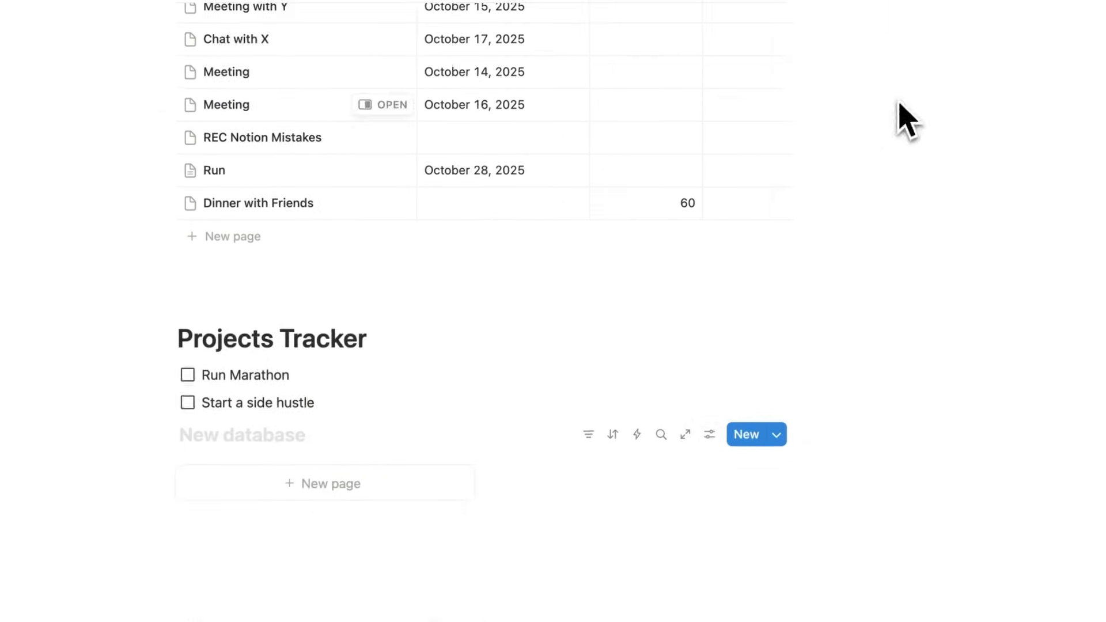
pyautogui.click(350, 385)
pyautogui.write('Projects')
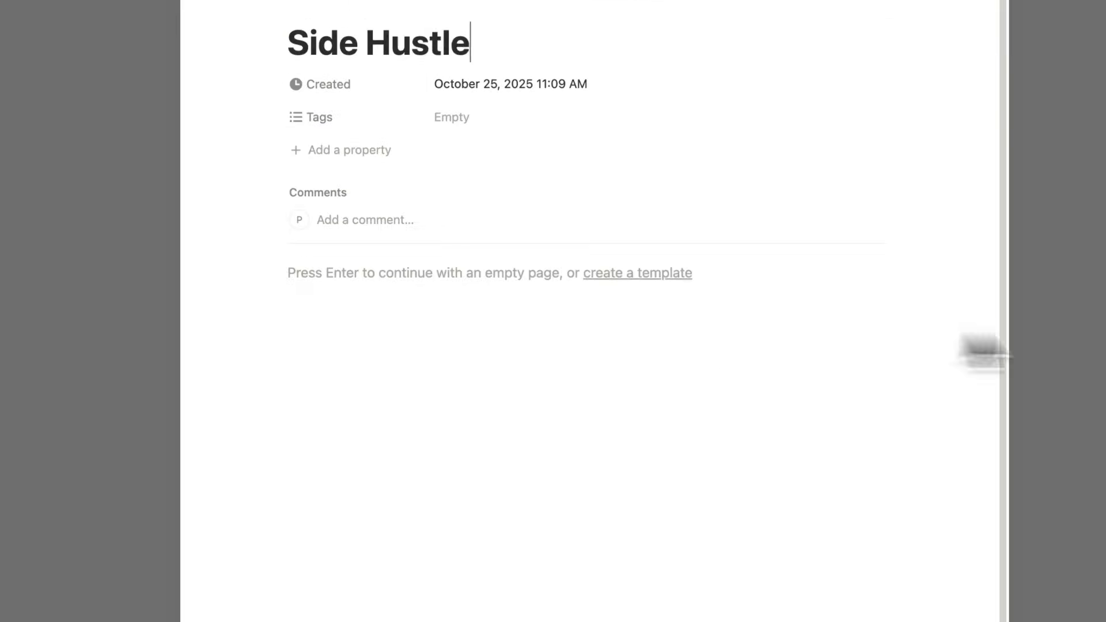
pyautogui.click(1036, 352)
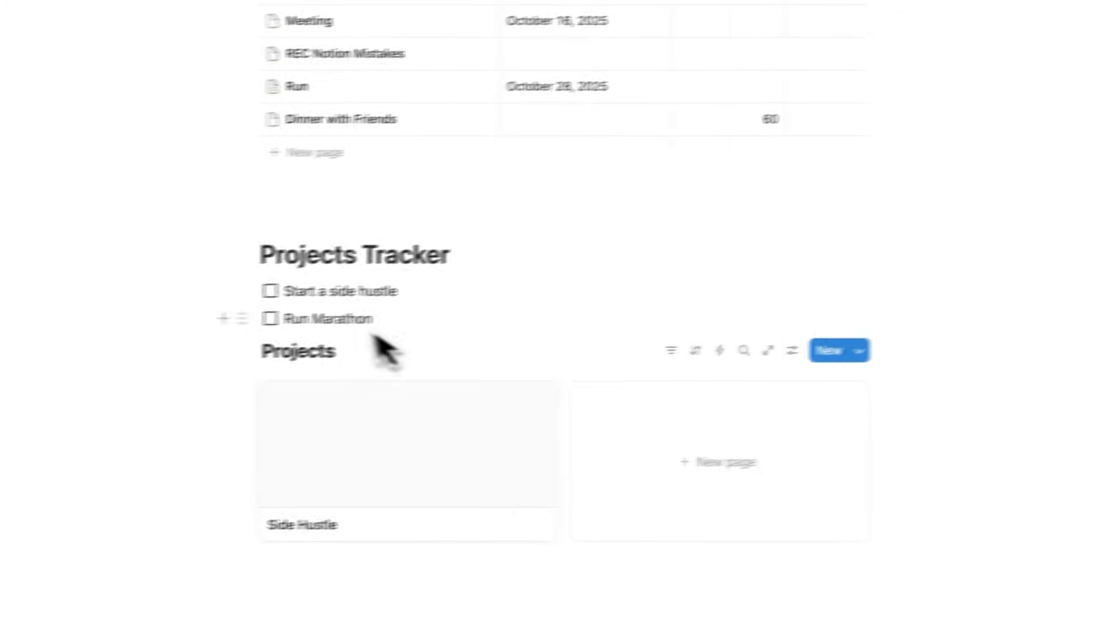
pyautogui.moveTo(311, 312); pyautogui.dragTo(629, 418)
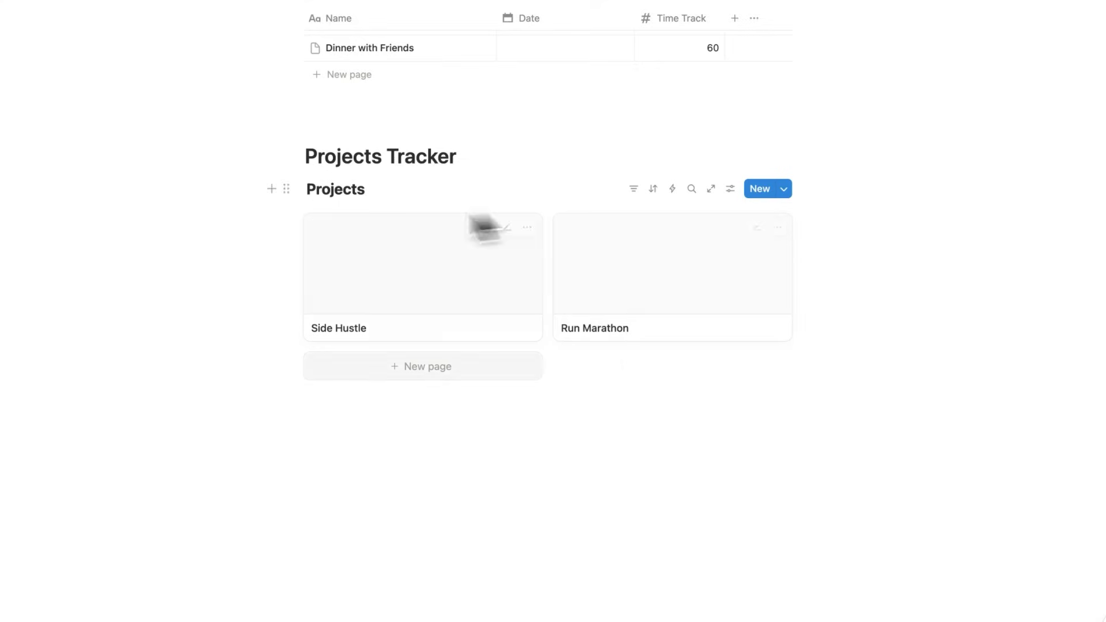
# Step: Add a Relation property to Tasks that links to the Projects database
pyautogui.scroll(10, 503, 368)
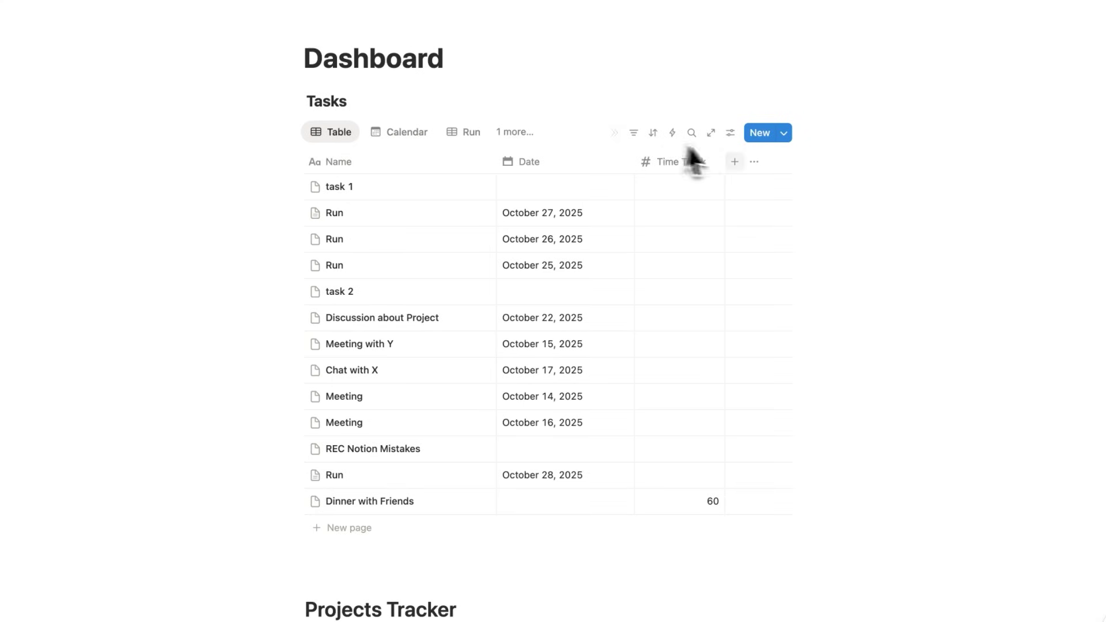
pyautogui.click(734, 162)
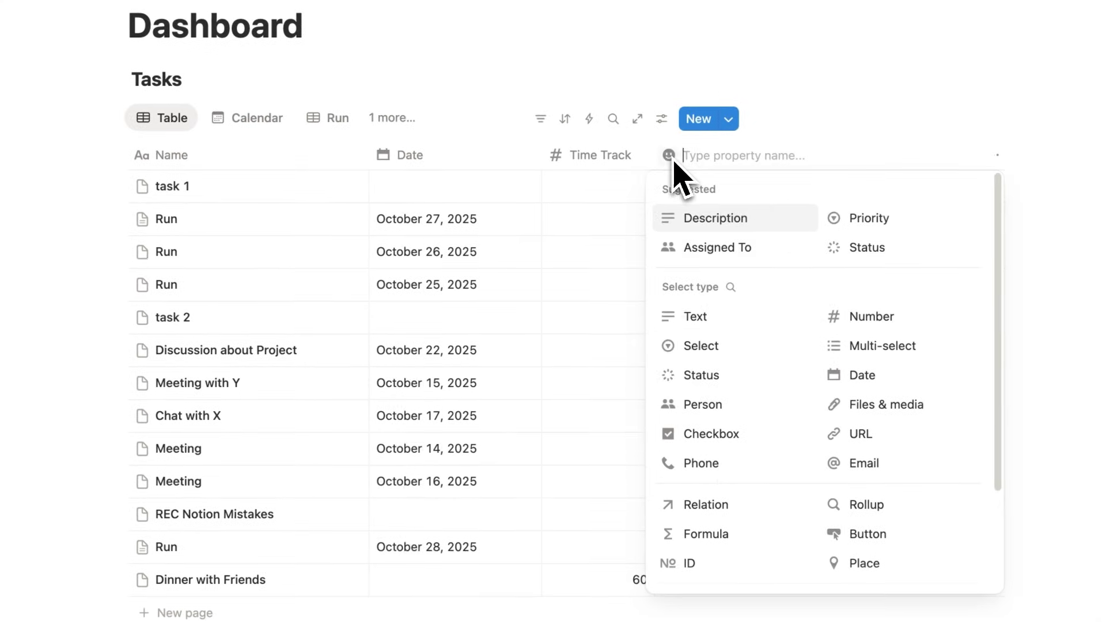
pyautogui.scroll(-3, 760, 322)
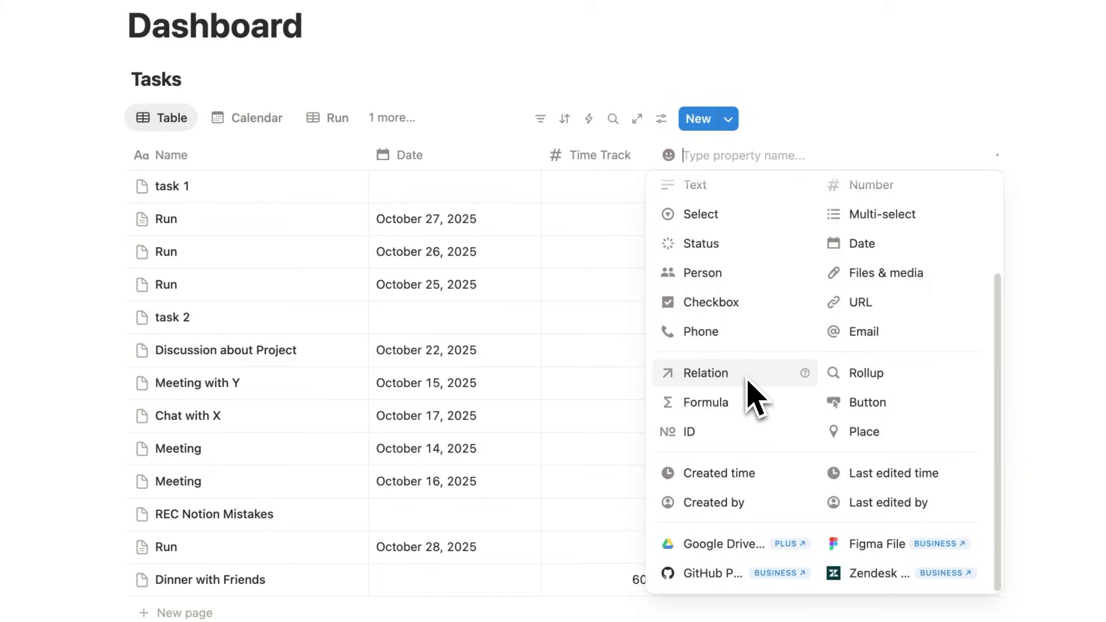
pyautogui.click(747, 379)
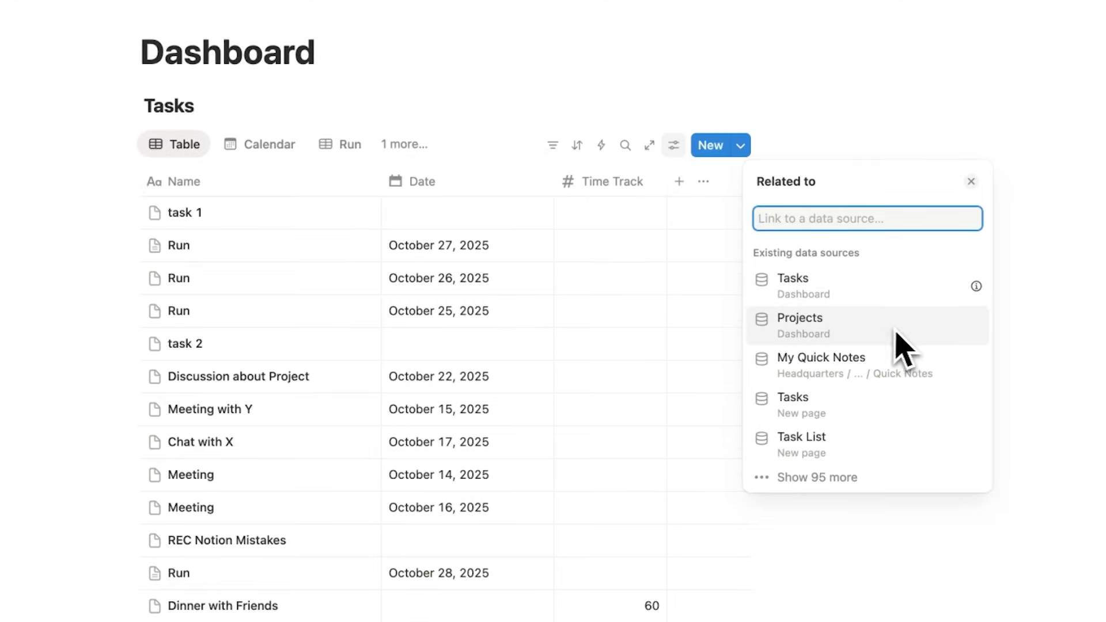
pyautogui.click(902, 332)
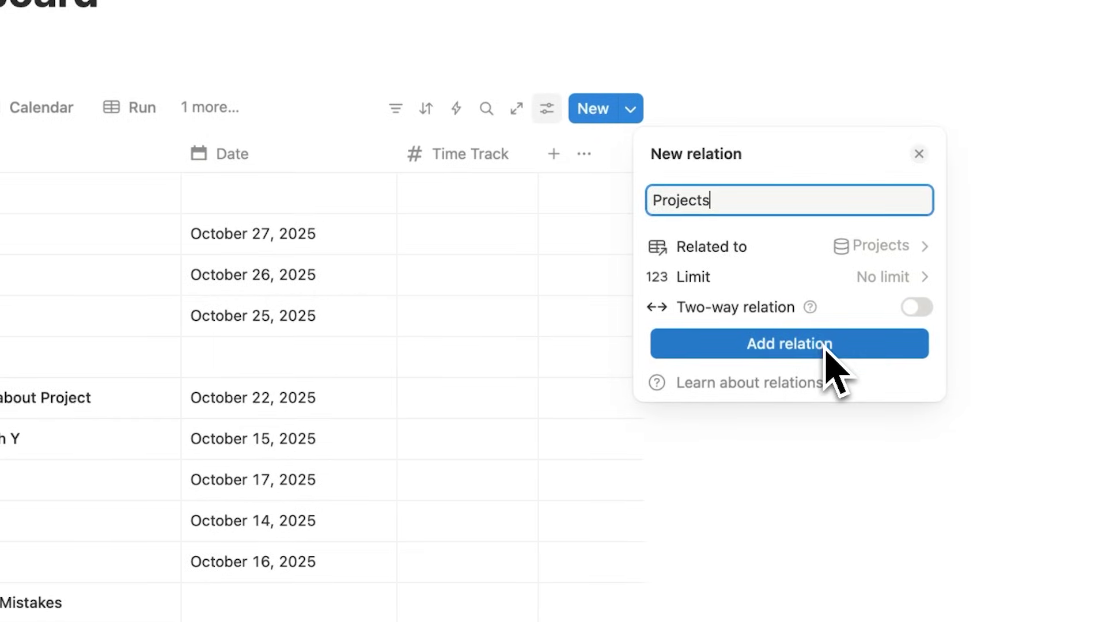
pyautogui.click(825, 346)
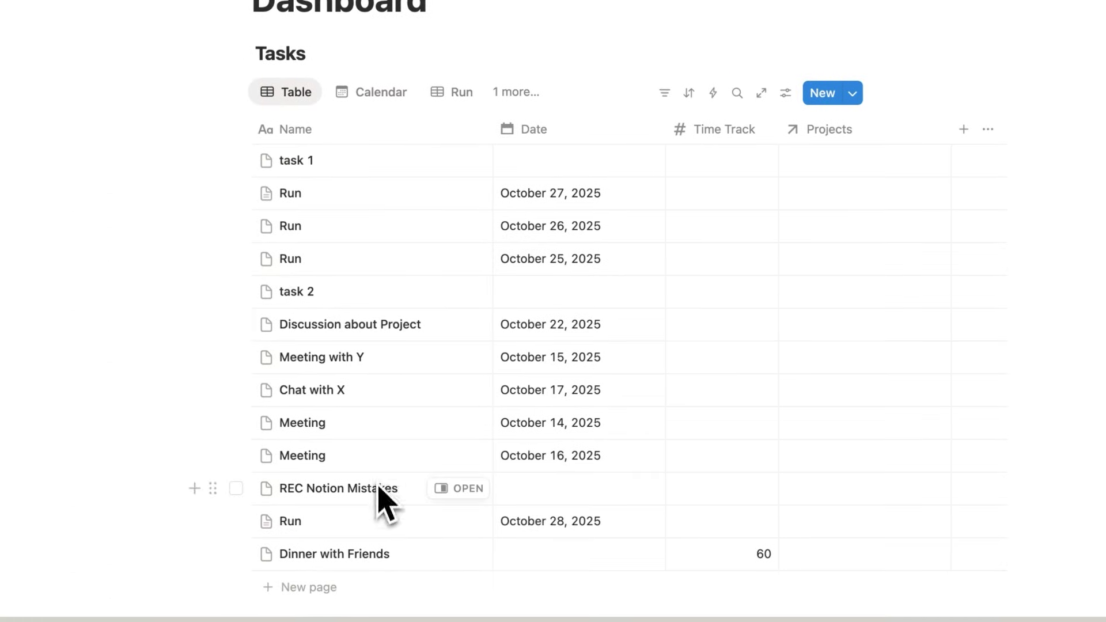
# Step: Move the Date column to the front and link the Run tasks to Run Marathon
pyautogui.moveTo(550, 138); pyautogui.dragTo(364, 152)
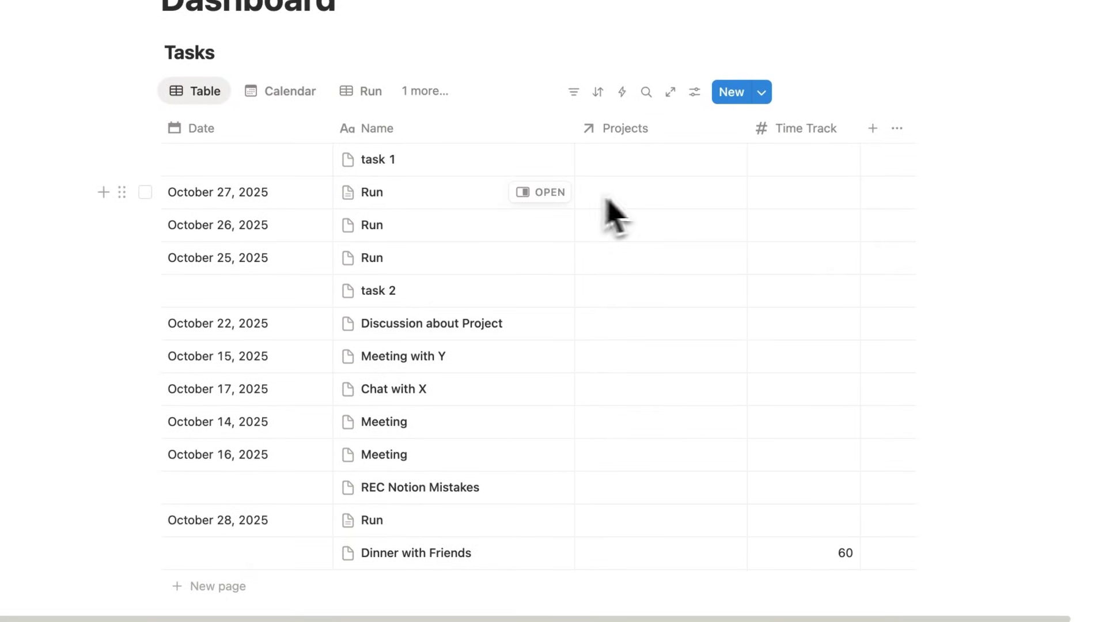
pyautogui.click(633, 198)
pyautogui.click(689, 282)
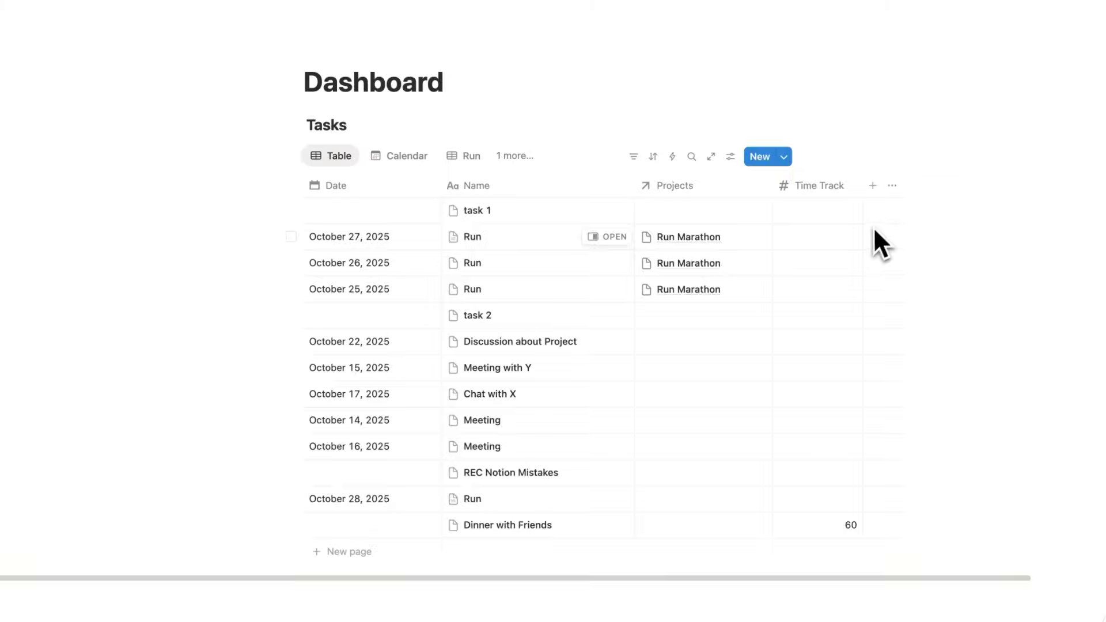
# Step: Create a Projects template named New Project containing a table view of the Tasks database
pyautogui.scroll(-8, 870, 229)
pyautogui.click(748, 199)
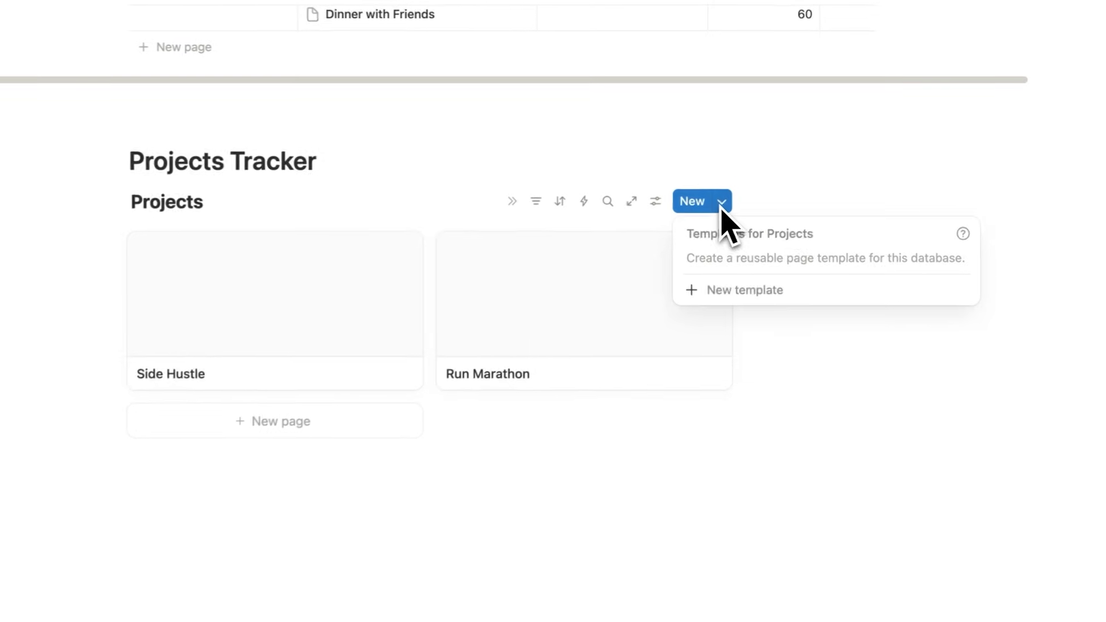
pyautogui.click(760, 292)
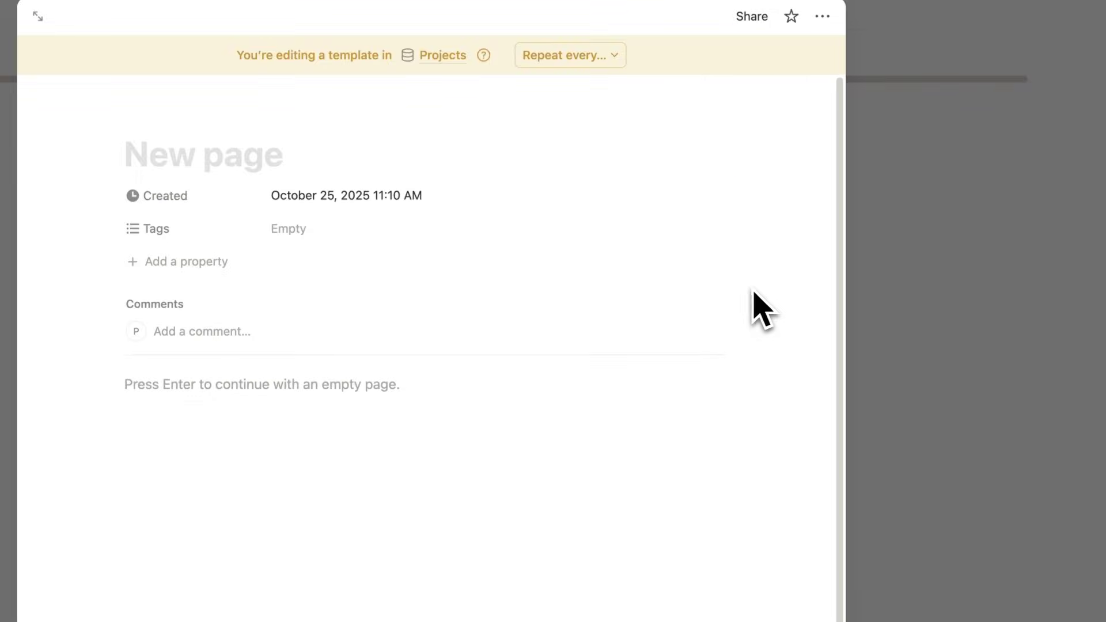
pyautogui.write('New Project')
pyautogui.press('Return')
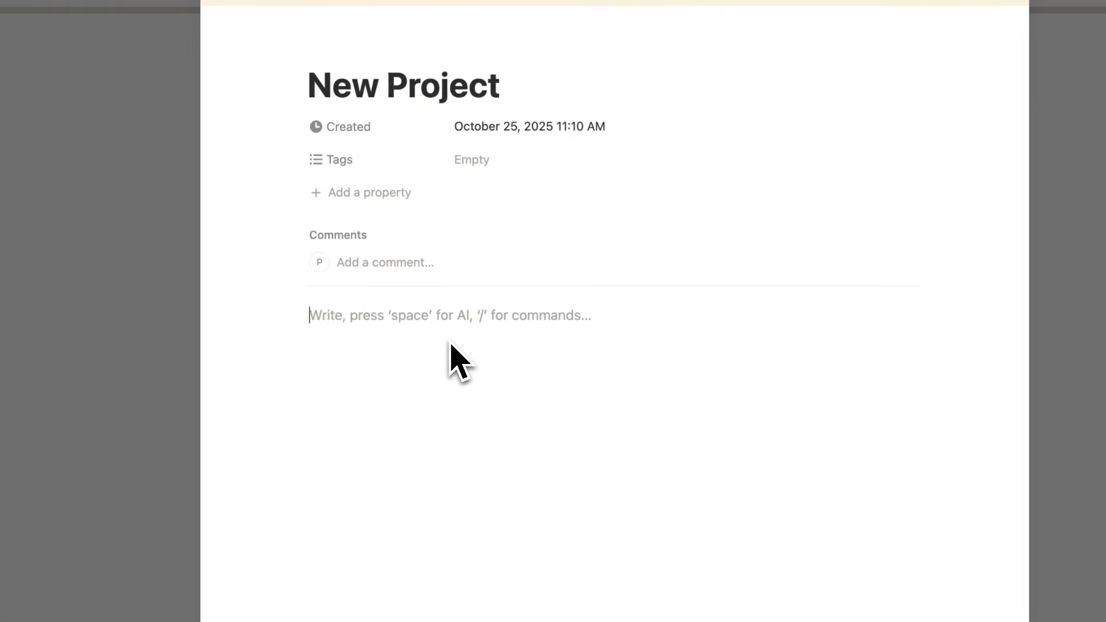
pyautogui.write('/database')
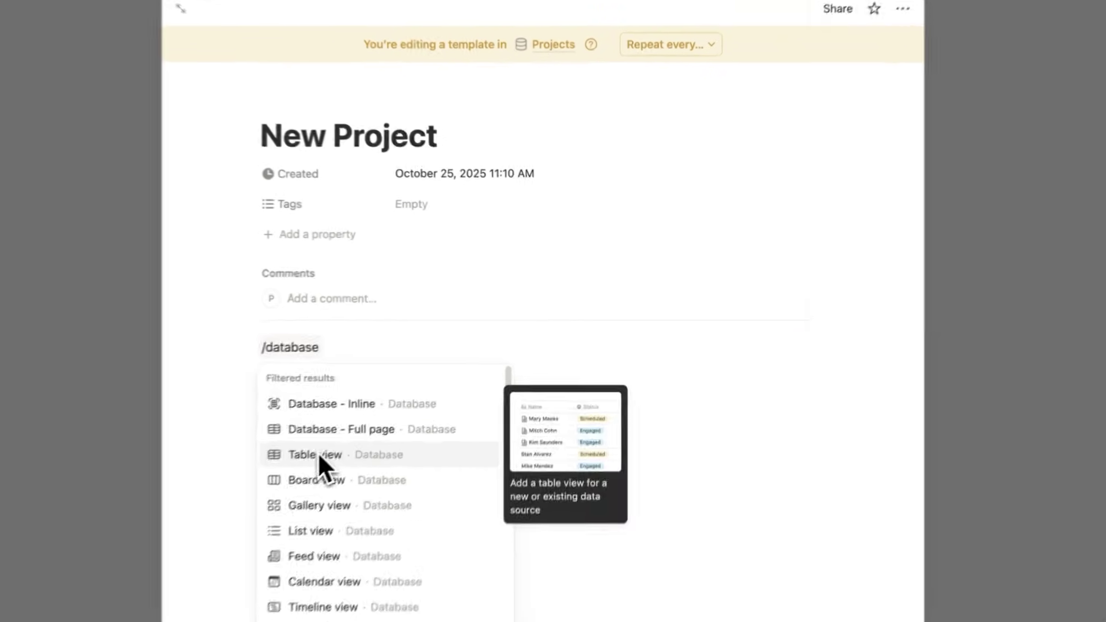
pyautogui.click(319, 454)
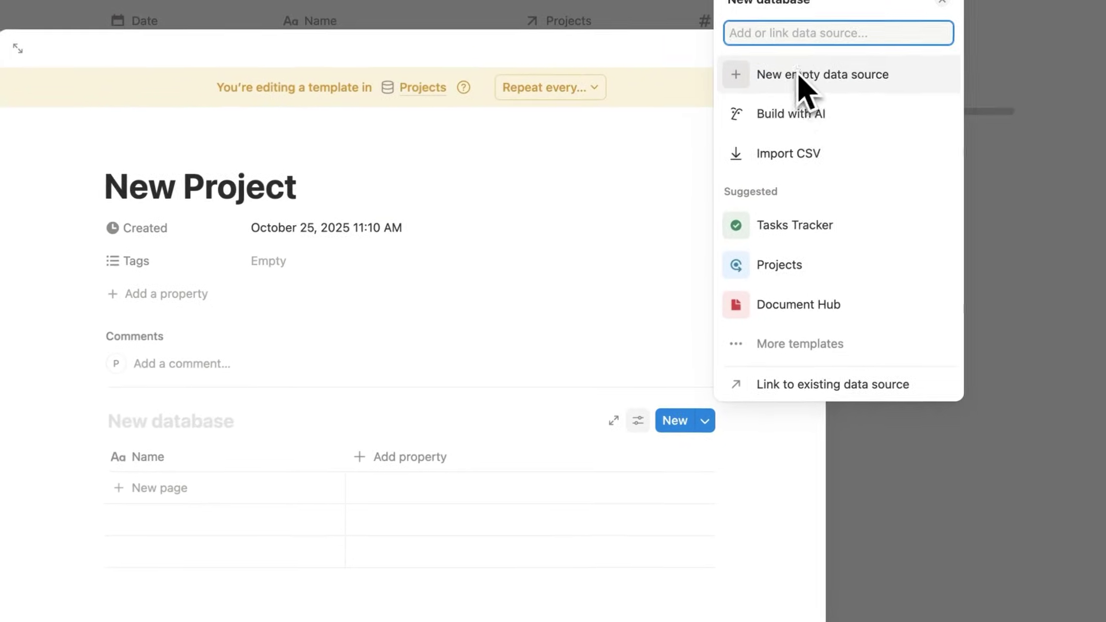
pyautogui.write('Tasks')
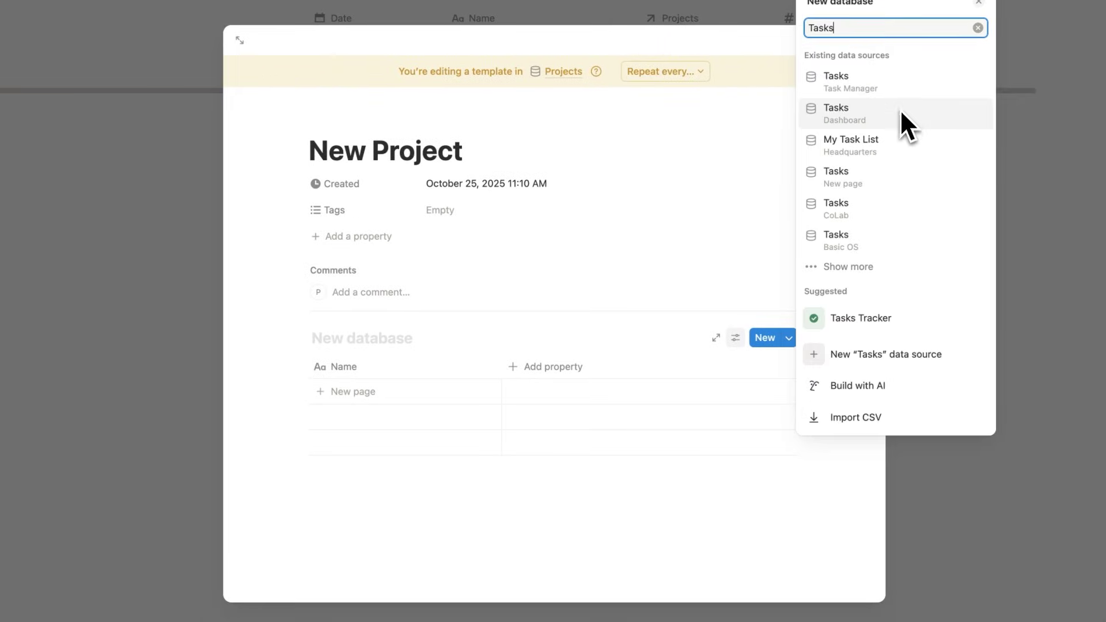
pyautogui.click(904, 121)
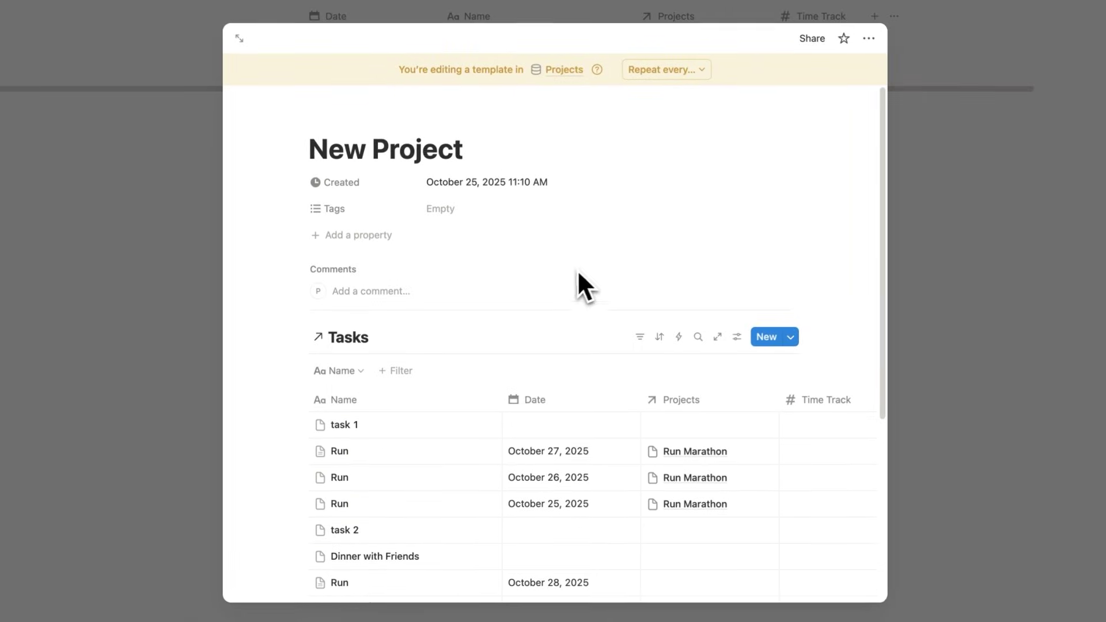
# Step: Filter the template's Tasks table to Projects contains New Project
pyautogui.moveTo(466, 148); pyautogui.dragTo(293, 153)
pyautogui.click(555, 166)
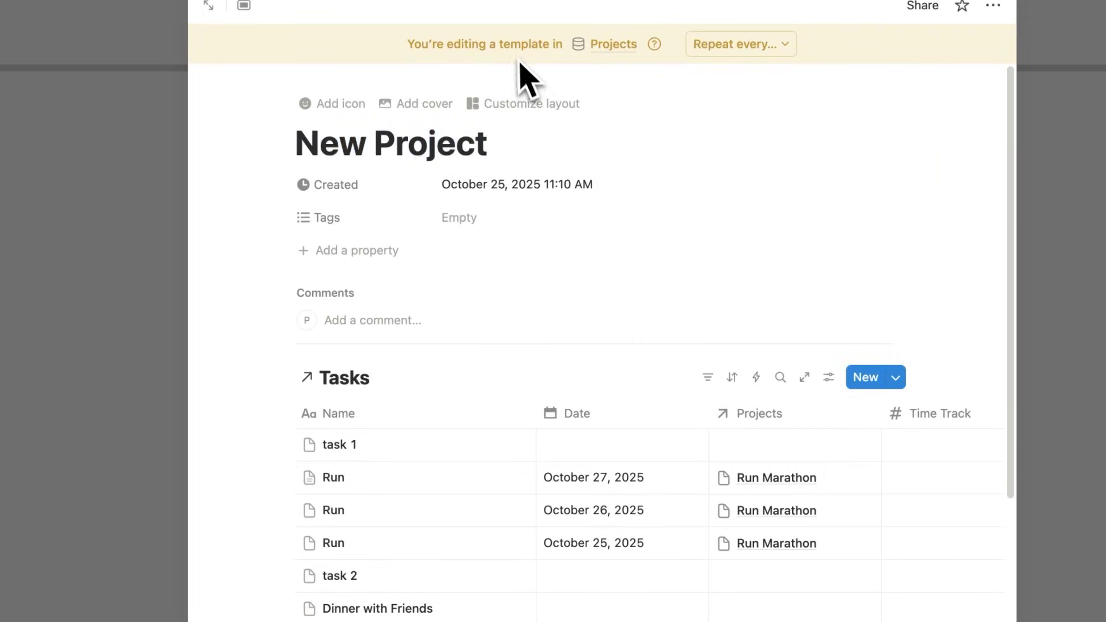
pyautogui.scroll(-5, 587, 148)
pyautogui.click(704, 221)
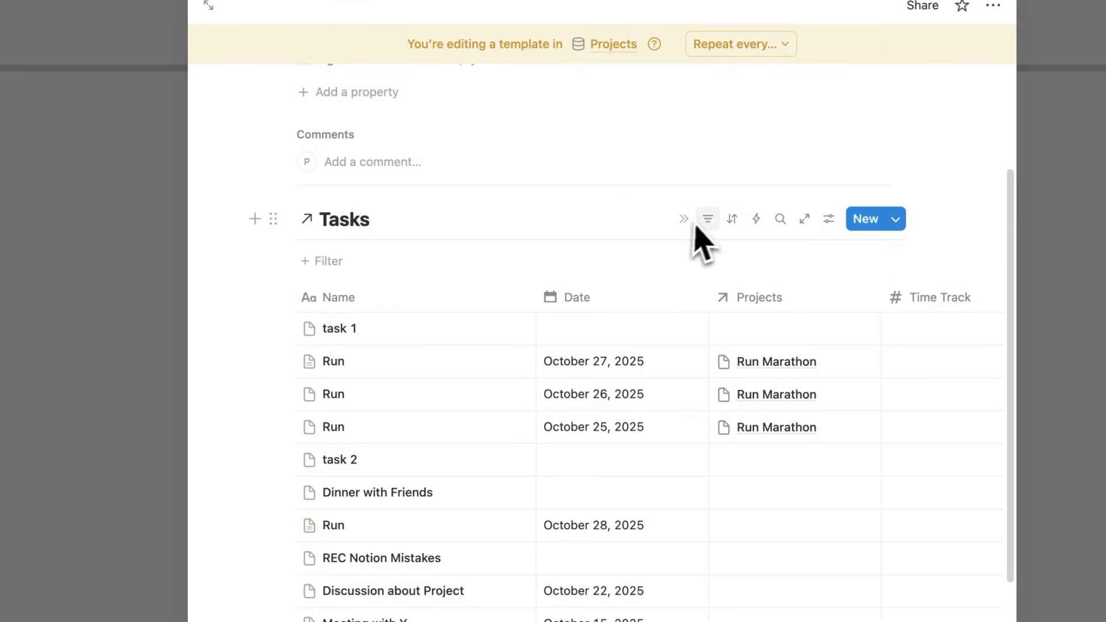
pyautogui.click(342, 260)
pyautogui.click(402, 383)
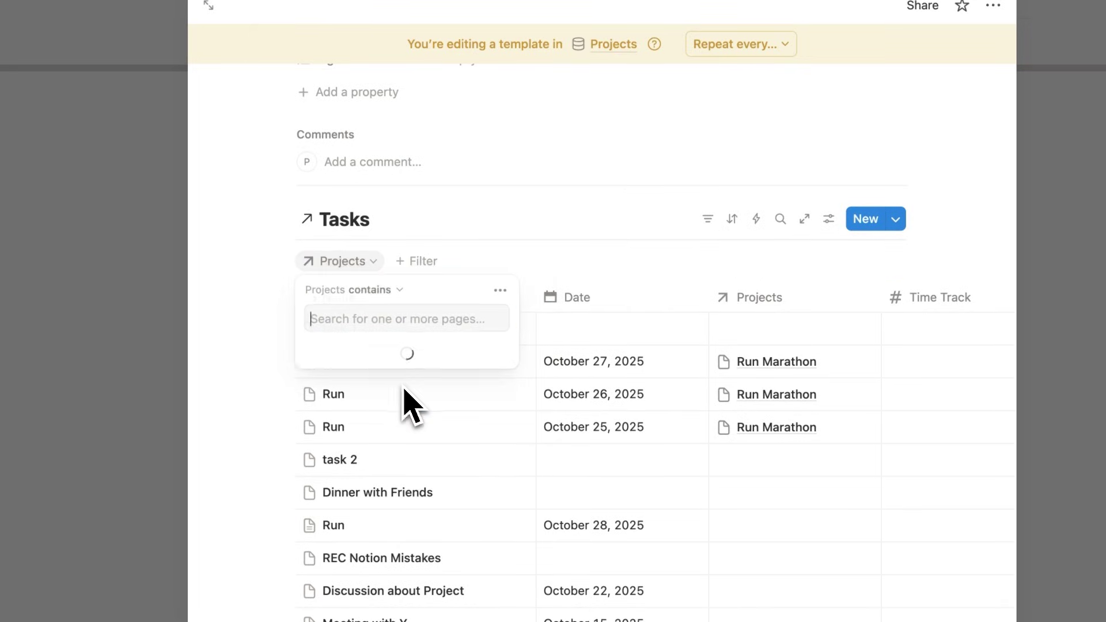
pyautogui.click(430, 359)
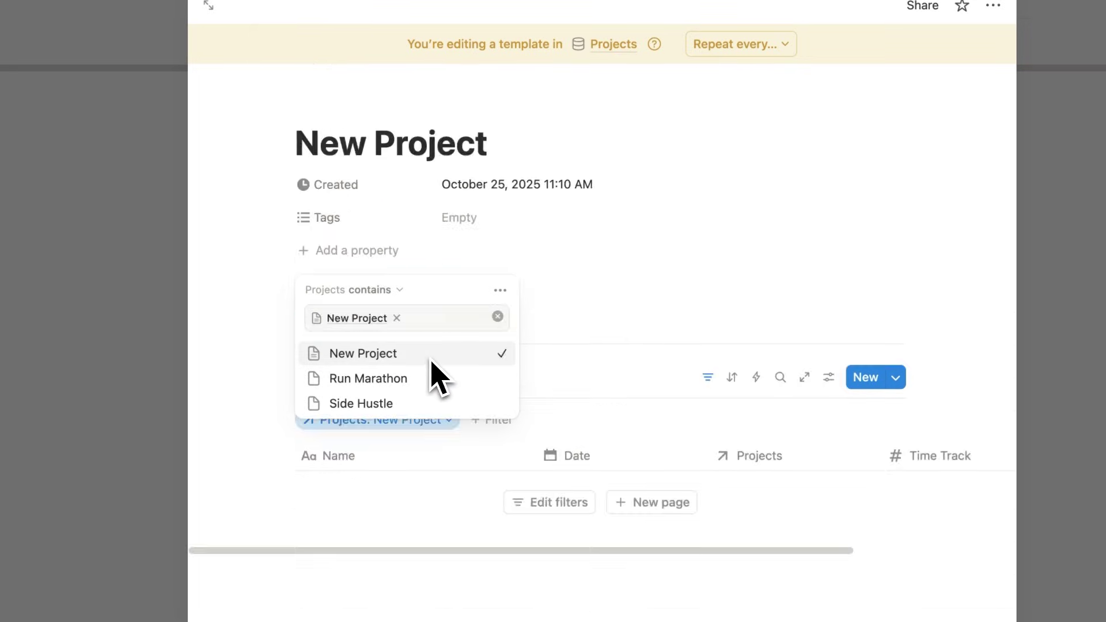
pyautogui.click(518, 152)
pyautogui.doubleClick(414, 149)
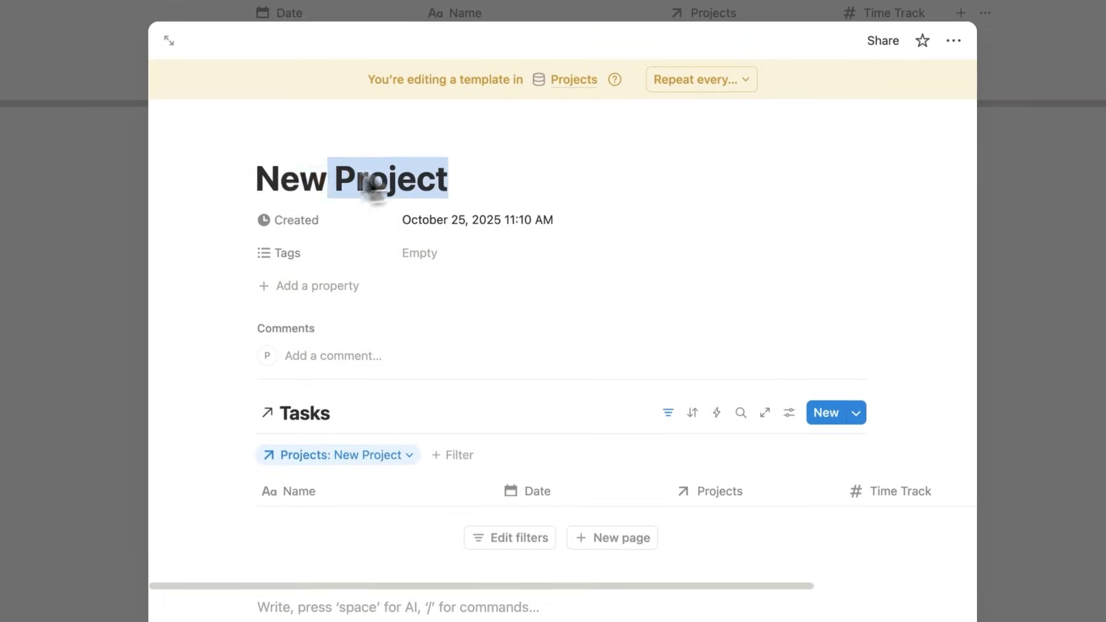
pyautogui.moveTo(374, 184); pyautogui.dragTo(263, 182)
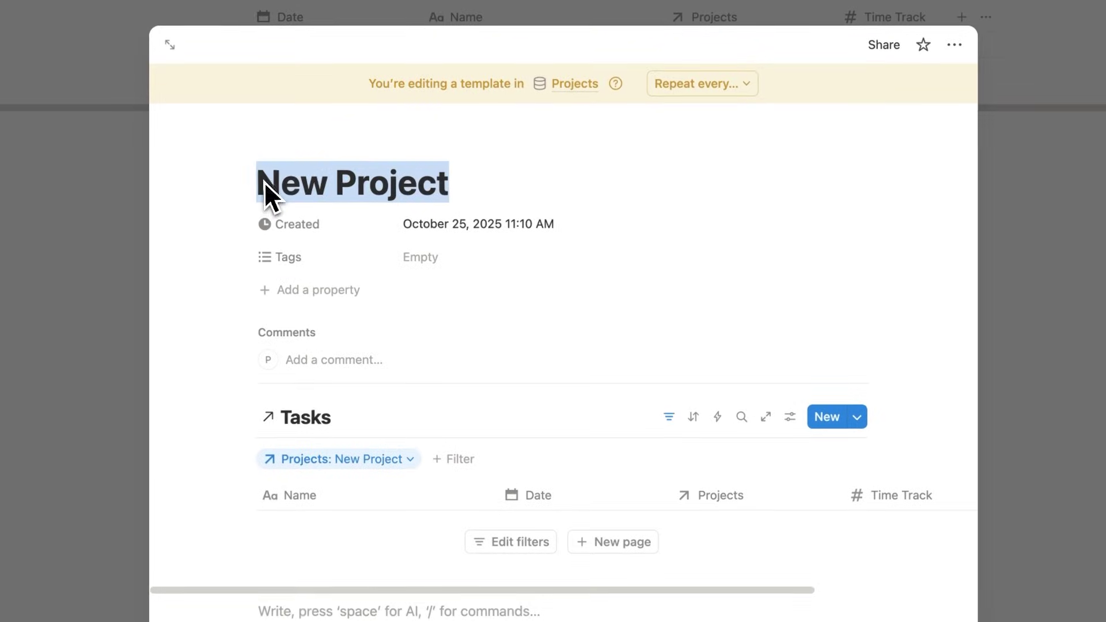
pyautogui.click(507, 187)
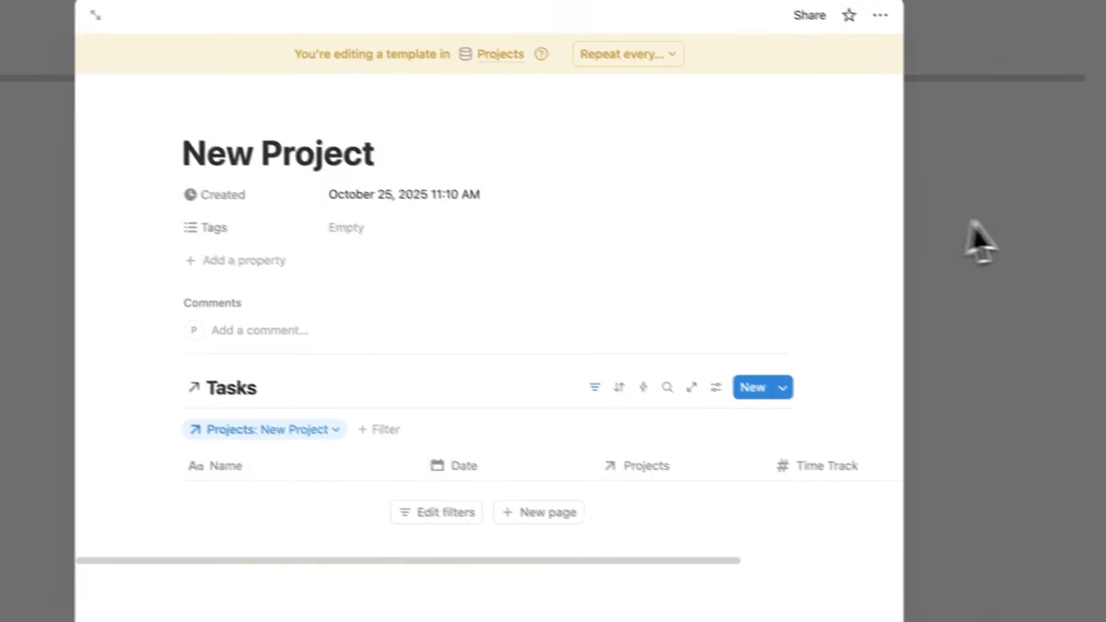
# Step: Apply the New Project template to the Run Marathon page
pyautogui.click(979, 239)
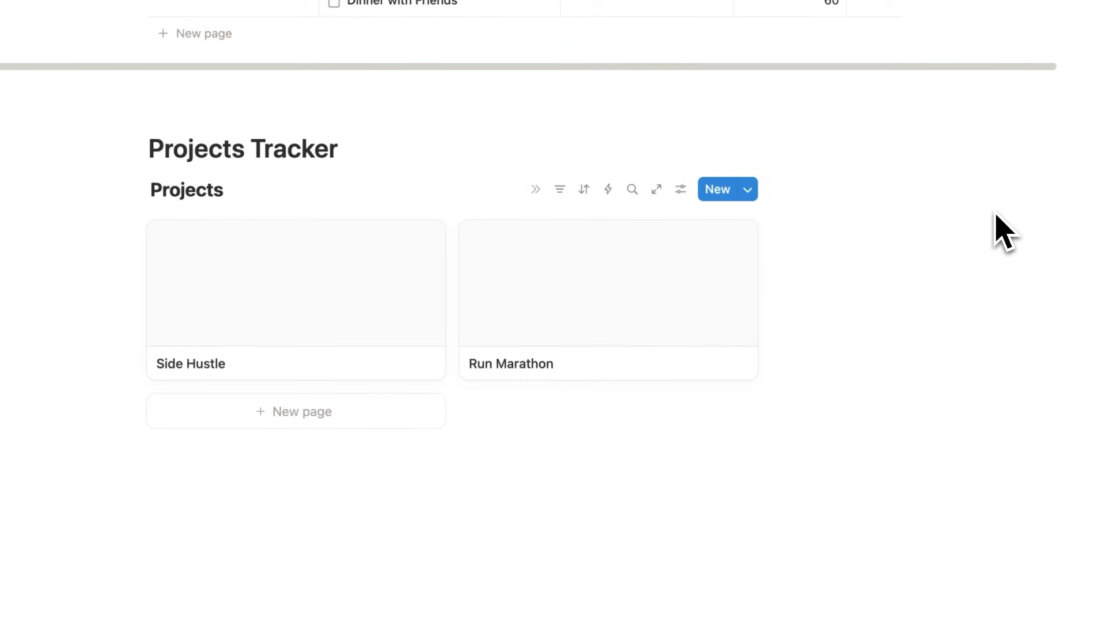
pyautogui.click(480, 319)
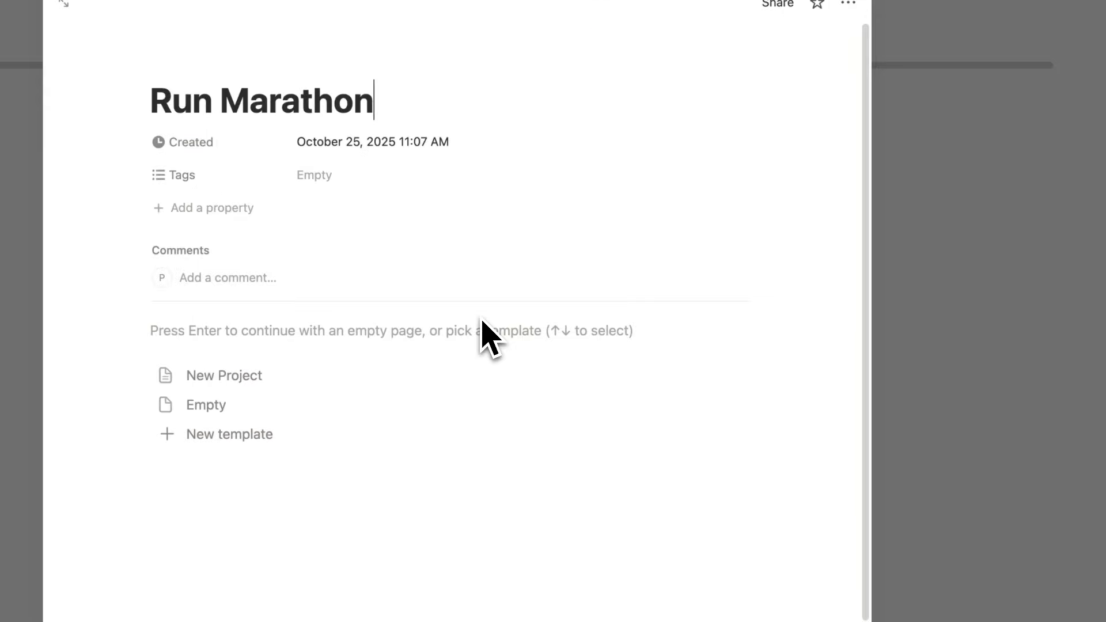
pyautogui.click(420, 345)
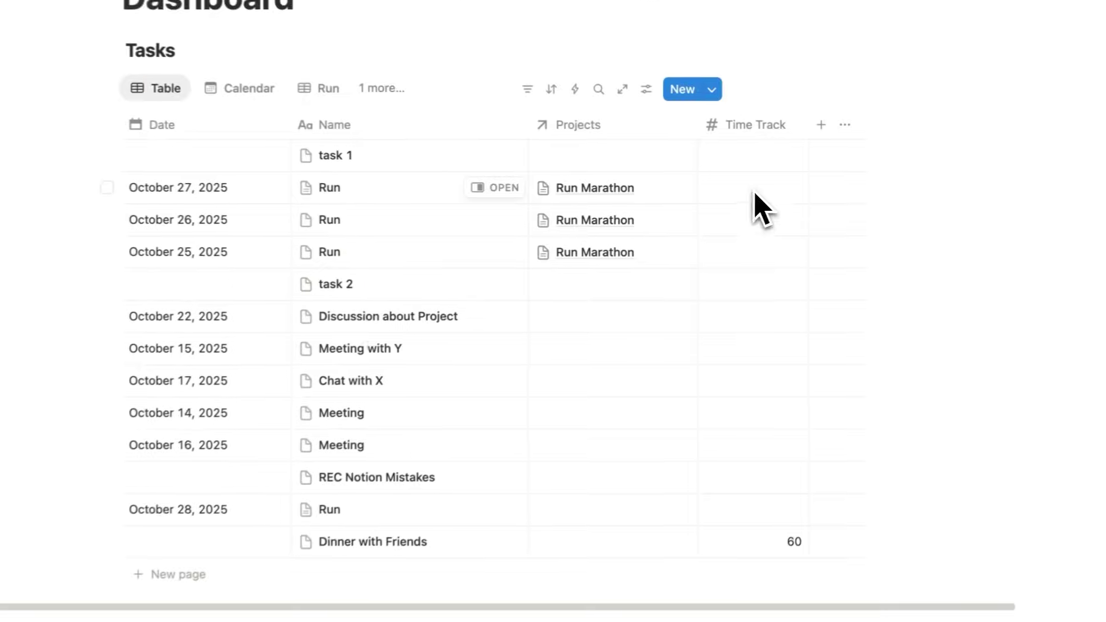
# Step: Enter Time Track 60 for each of the three Run tasks
pyautogui.click(753, 192)
pyautogui.write('60')
pyautogui.press('Return')
pyautogui.write('60')
pyautogui.press('Return')
pyautogui.write('60')
pyautogui.press('Return')
# Step: Move the Time Track column next to Name
pyautogui.scroll(-8, 686, 247)
pyautogui.click(486, 386)
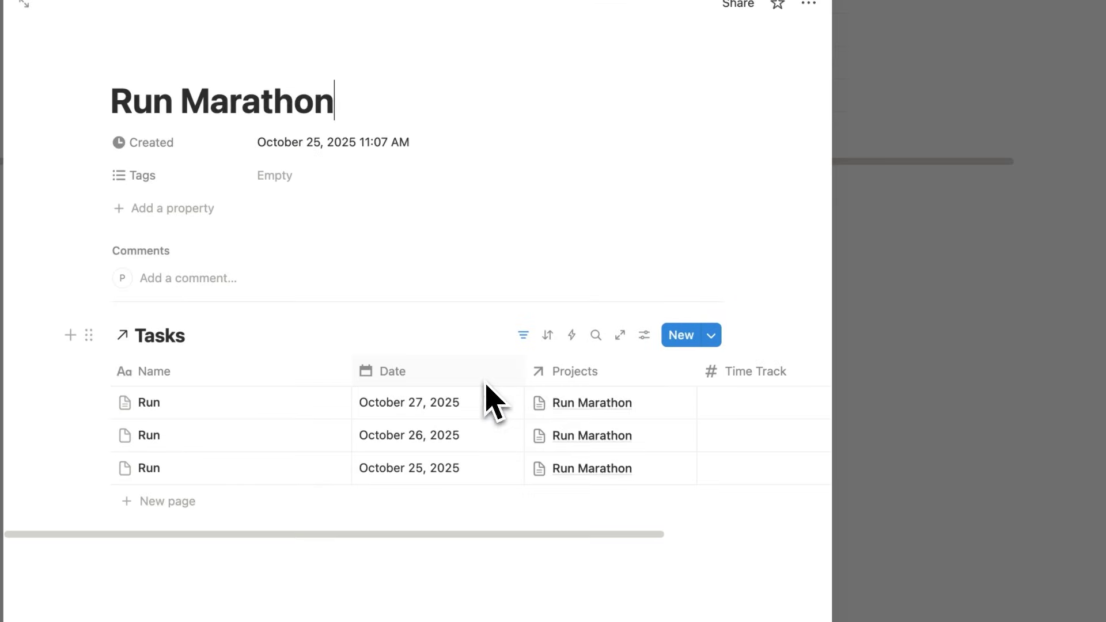
pyautogui.moveTo(775, 379); pyautogui.dragTo(370, 381)
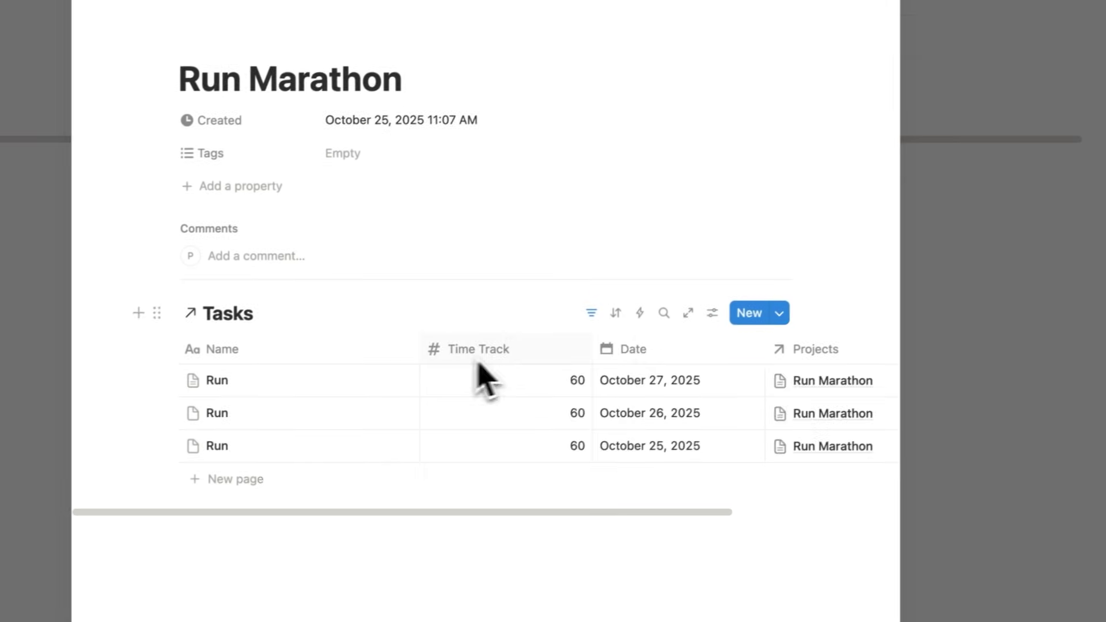
# Step: Show a Sum total of 180 under Time Track and narrow that column
pyautogui.click(482, 380)
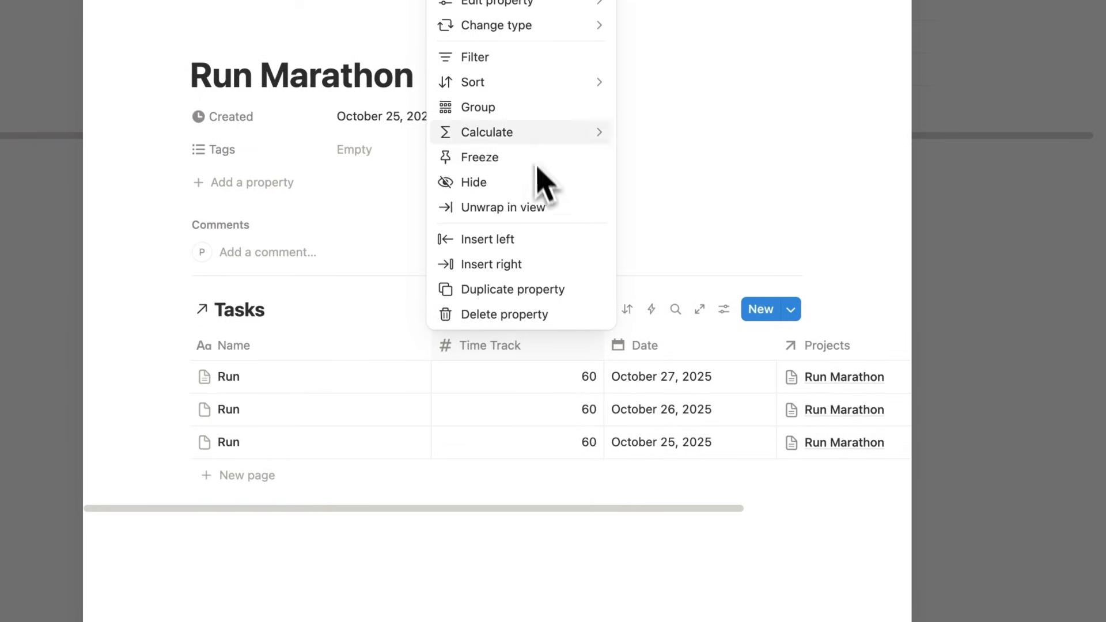
pyautogui.moveTo(536, 134)
pyautogui.moveTo(691, 170)
pyautogui.click(829, 112)
pyautogui.moveTo(604, 347); pyautogui.dragTo(557, 352)
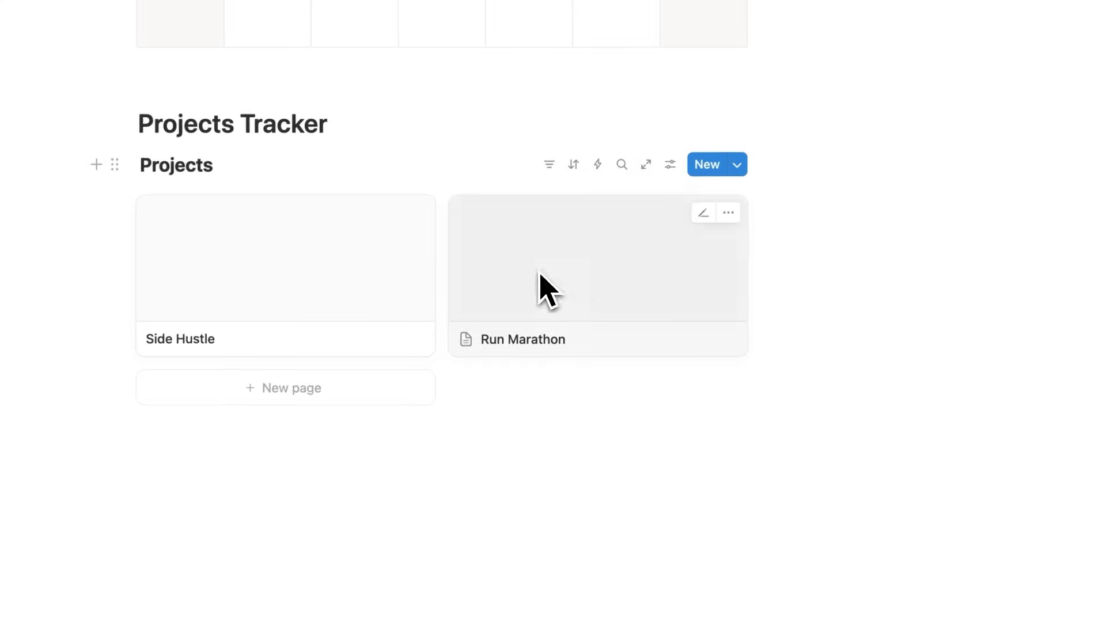
pyautogui.click(539, 288)
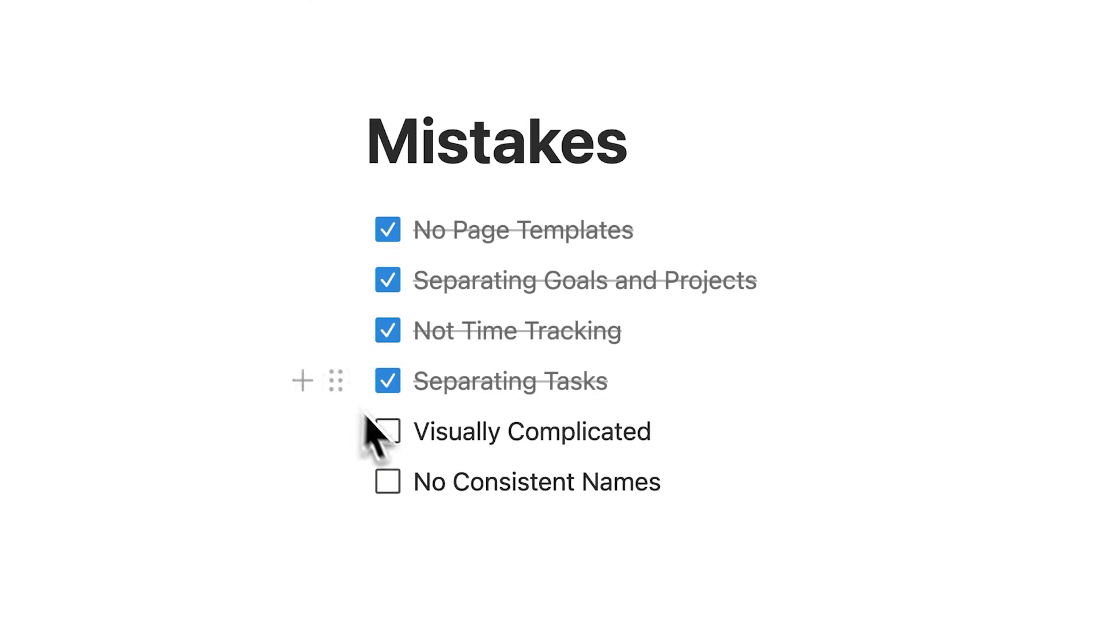
# Step: Add an October 29 calendar task and title it Run, replacing the drafts Sprint and Jog
pyautogui.click(385, 433)
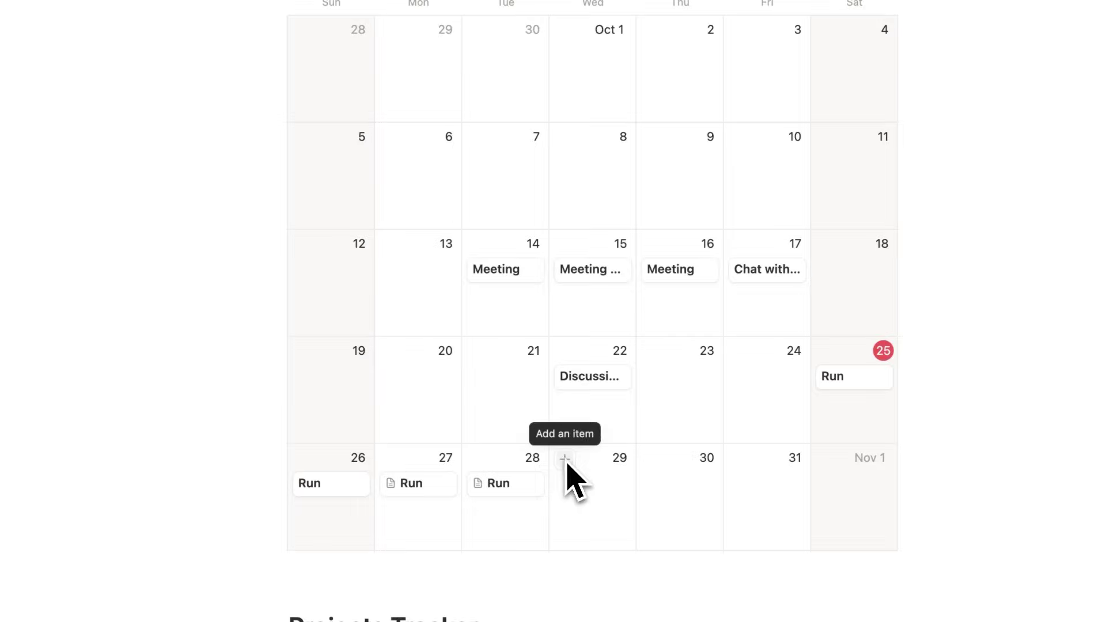
pyautogui.click(566, 460)
pyautogui.write('Sprint')
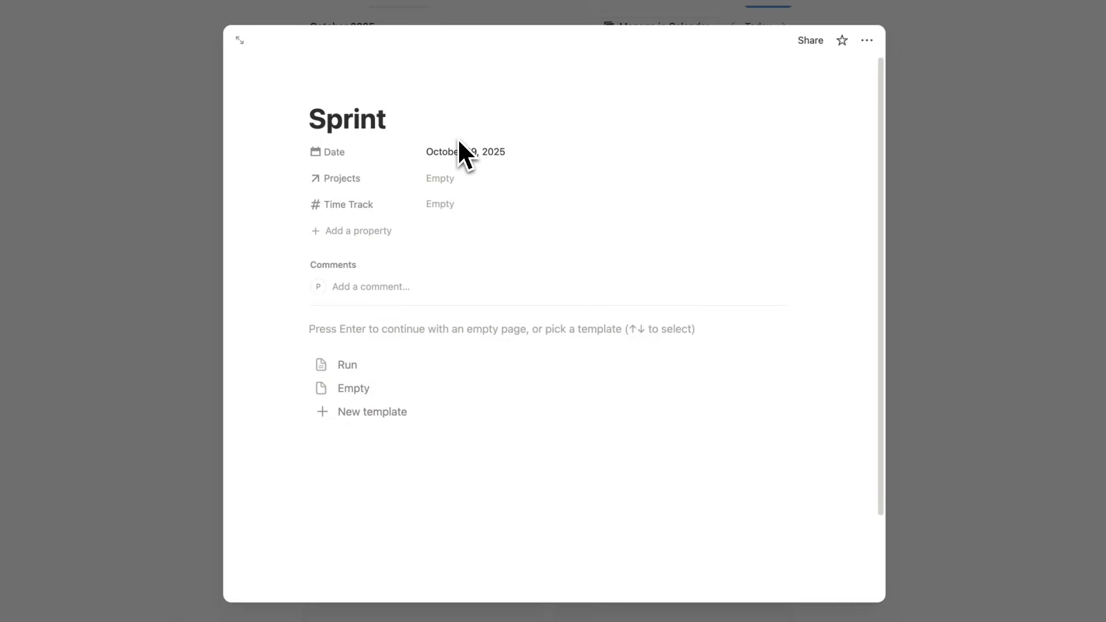
pyautogui.press('super+a')
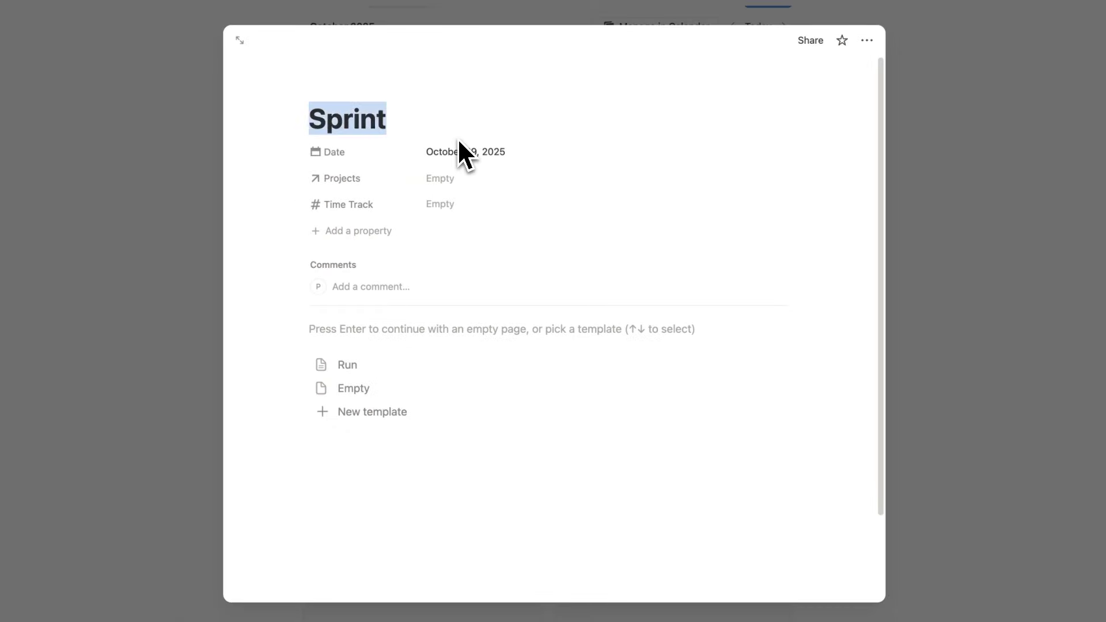
pyautogui.write('Jog')
pyautogui.press('super+a')
pyautogui.write('Run')
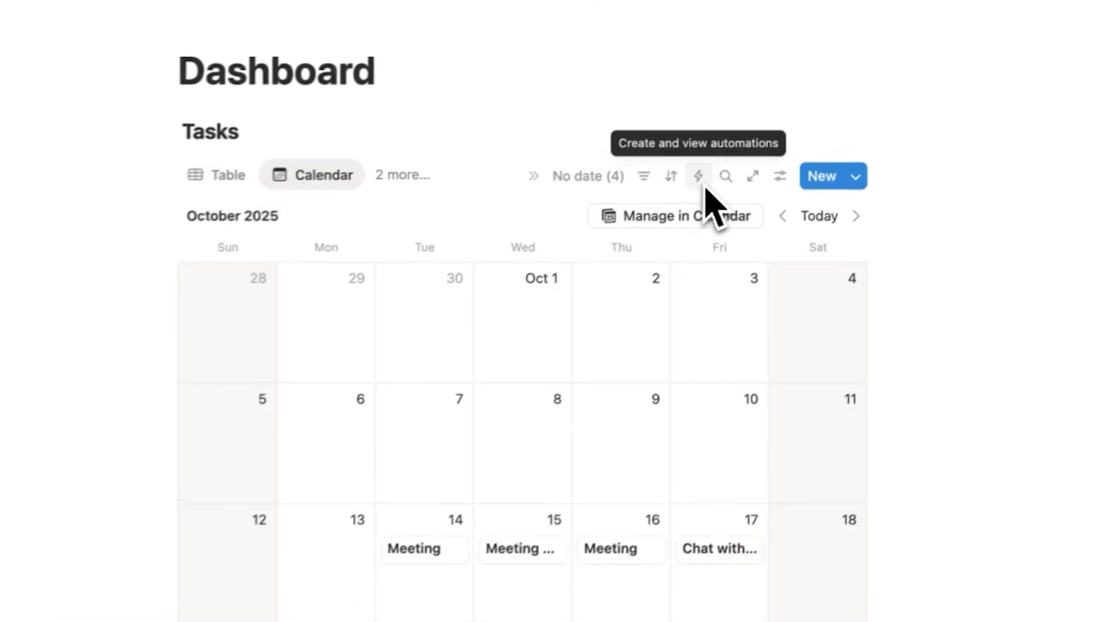